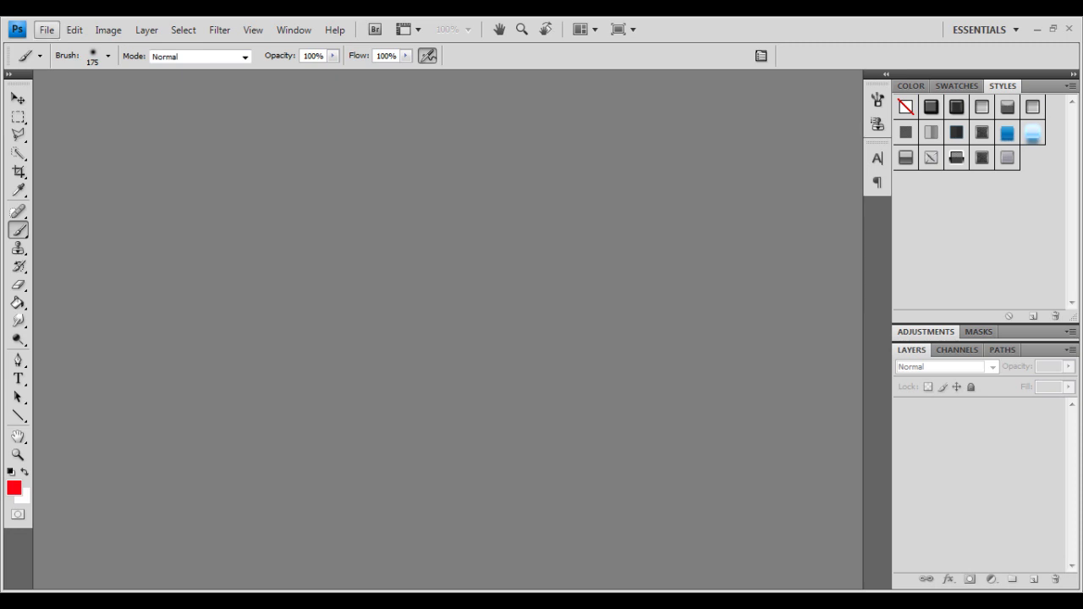
# Create a new 1280 × 720 pixel RGB document at 72 pixels/inch with a white background
pyautogui.click(47, 30)
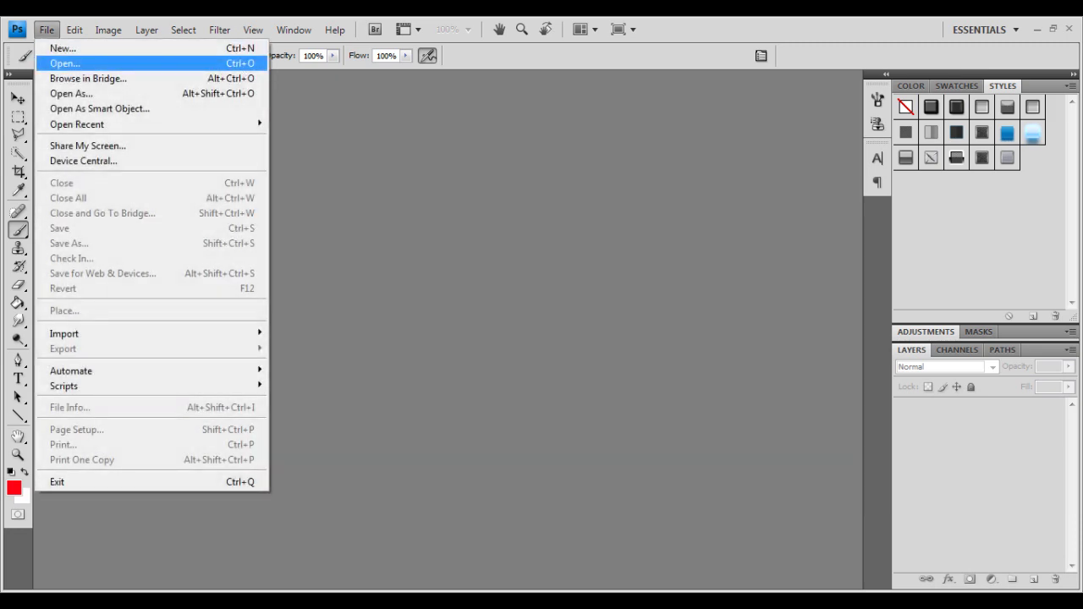
pyautogui.click(63, 48)
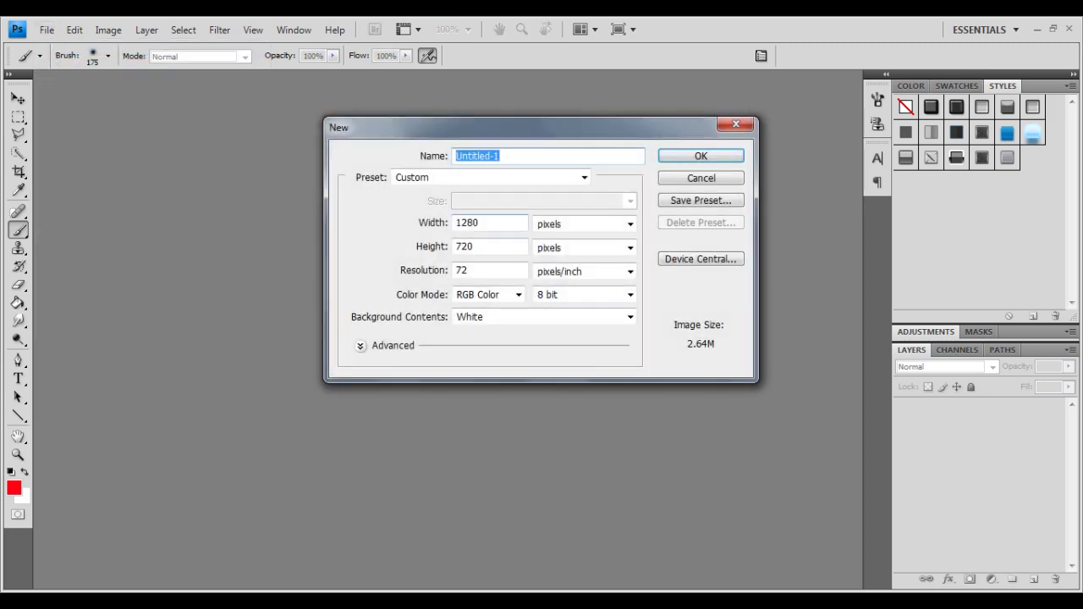
pyautogui.click(479, 223)
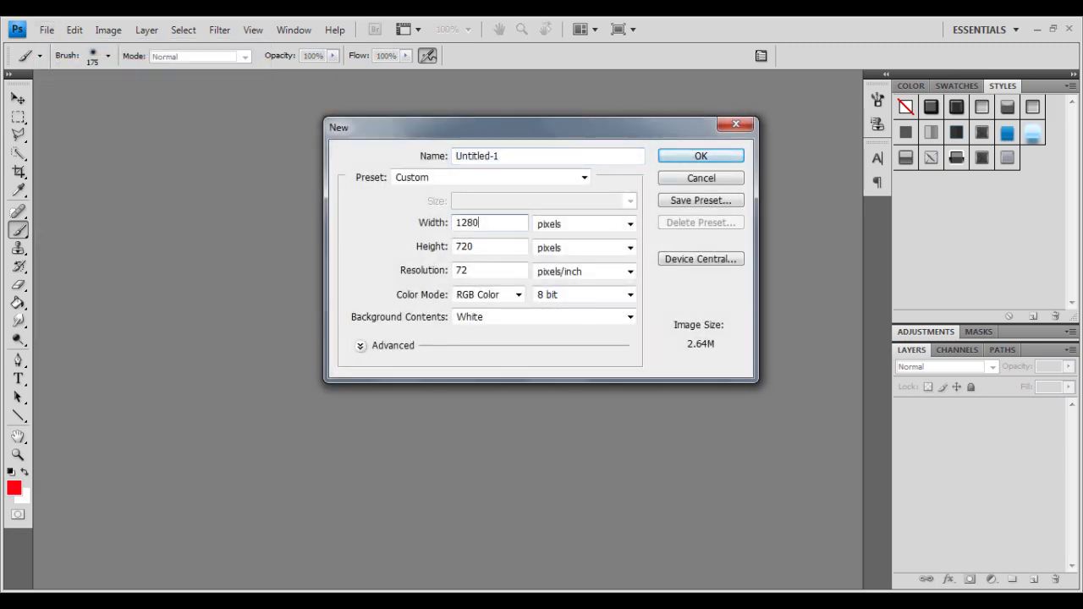
pyautogui.click(701, 155)
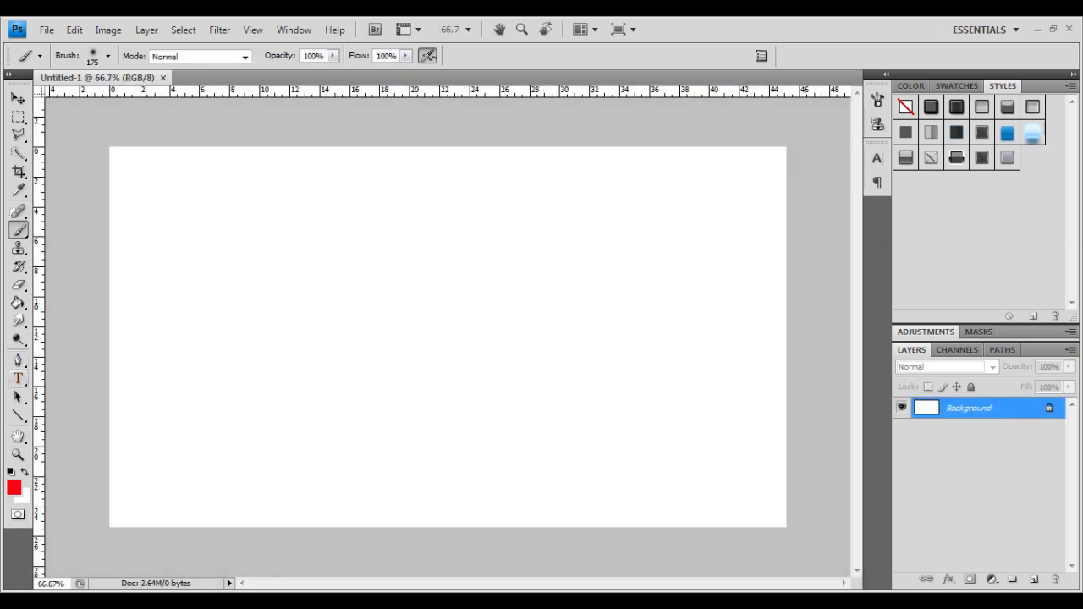
# Set the foreground color to black and fill the whole Background layer with it
pyautogui.click(13, 488)
pyautogui.moveTo(191, 446); pyautogui.dragTo(110, 583)
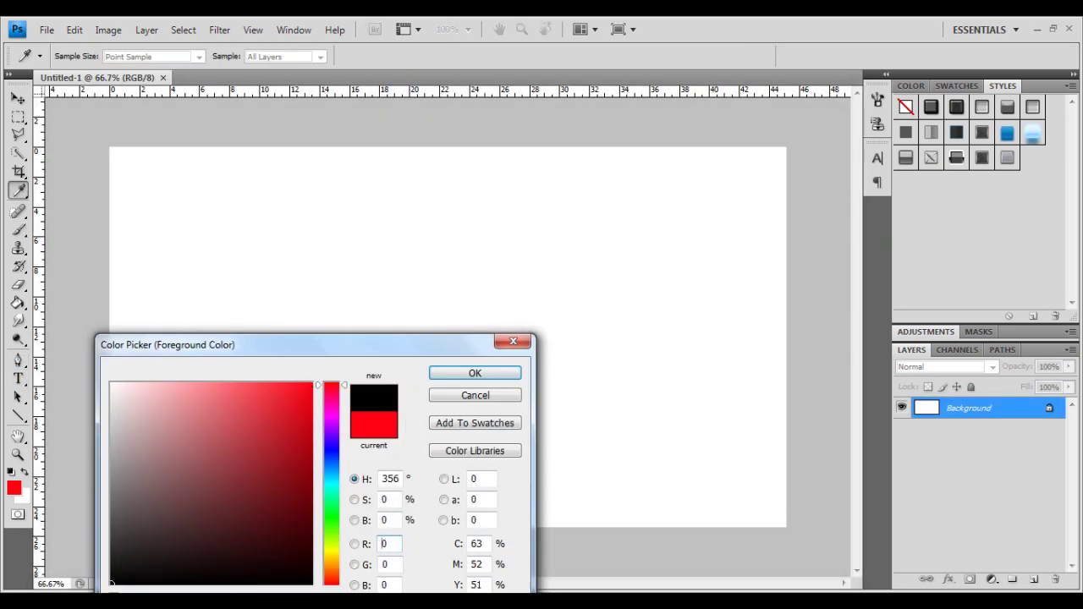
pyautogui.click(475, 372)
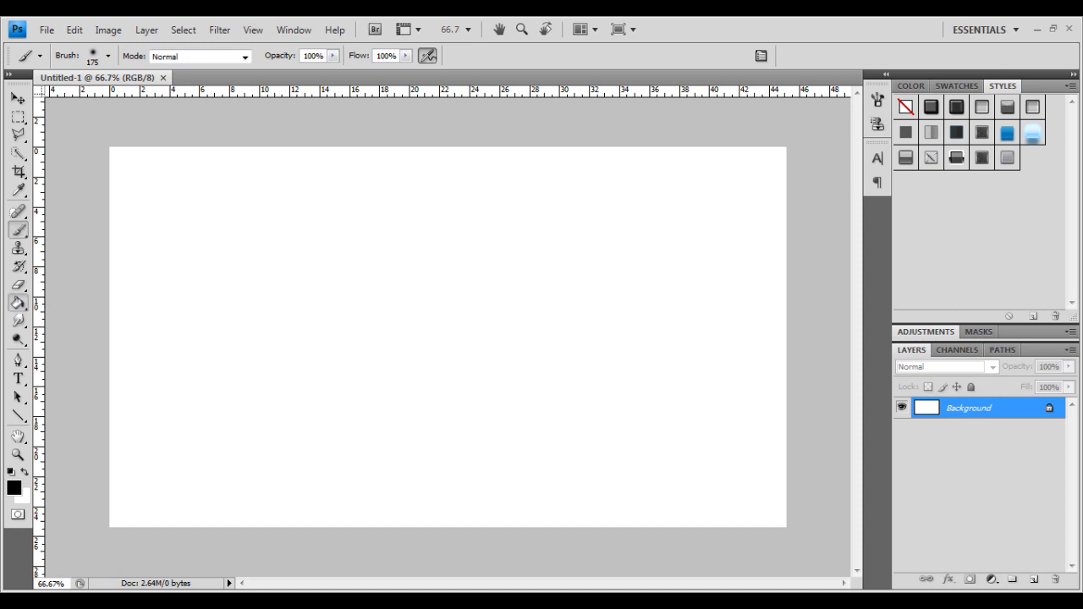
pyautogui.click(18, 302)
pyautogui.click(187, 321)
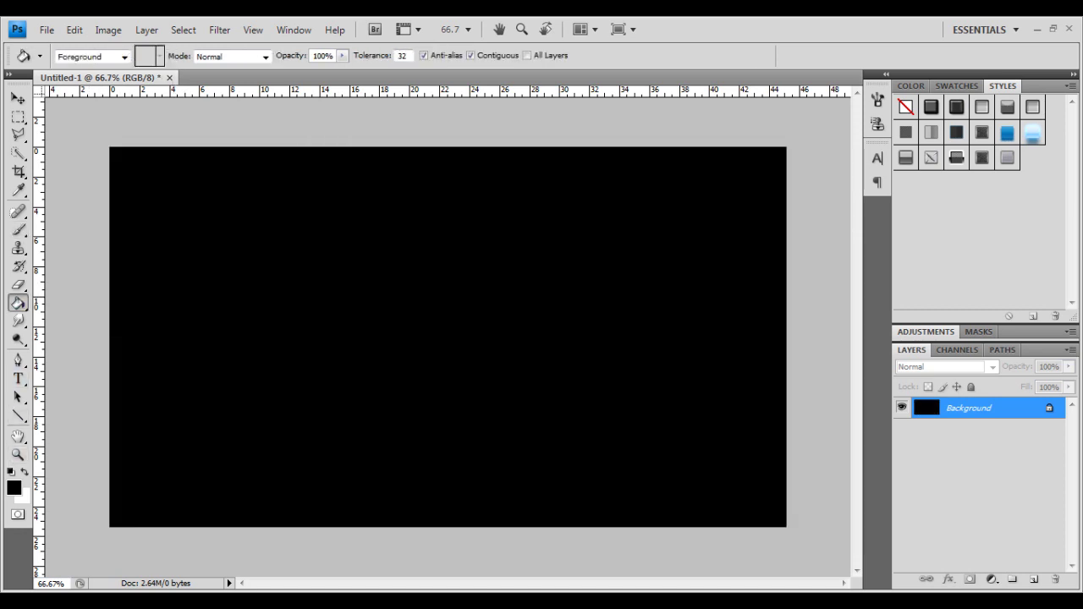
# Add the text "SUNNY" in white 200 pt Bebas across the middle of the black canvas
pyautogui.click(18, 378)
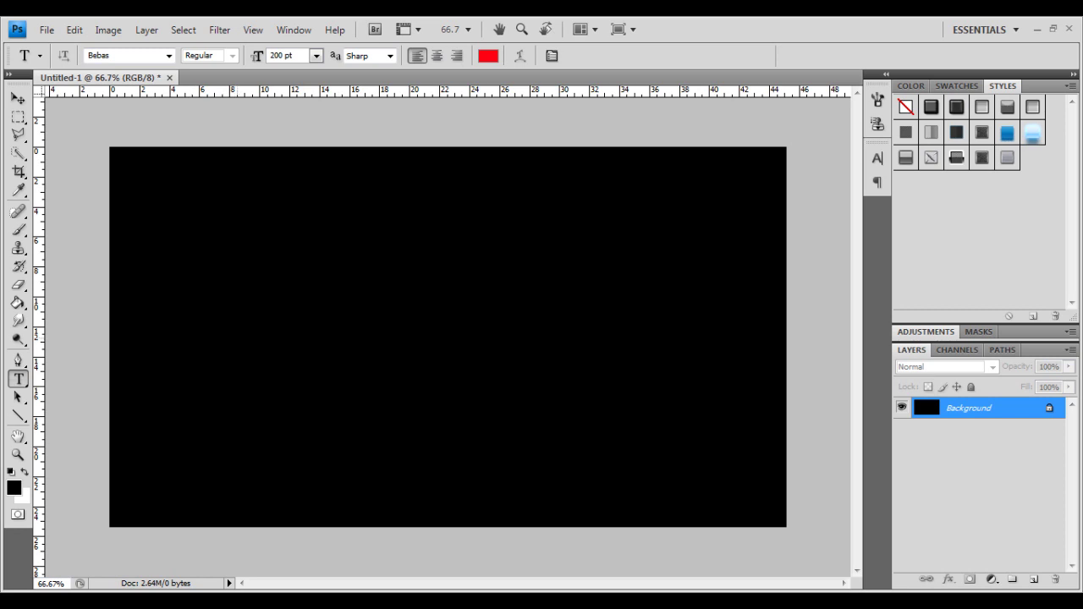
pyautogui.click(255, 360)
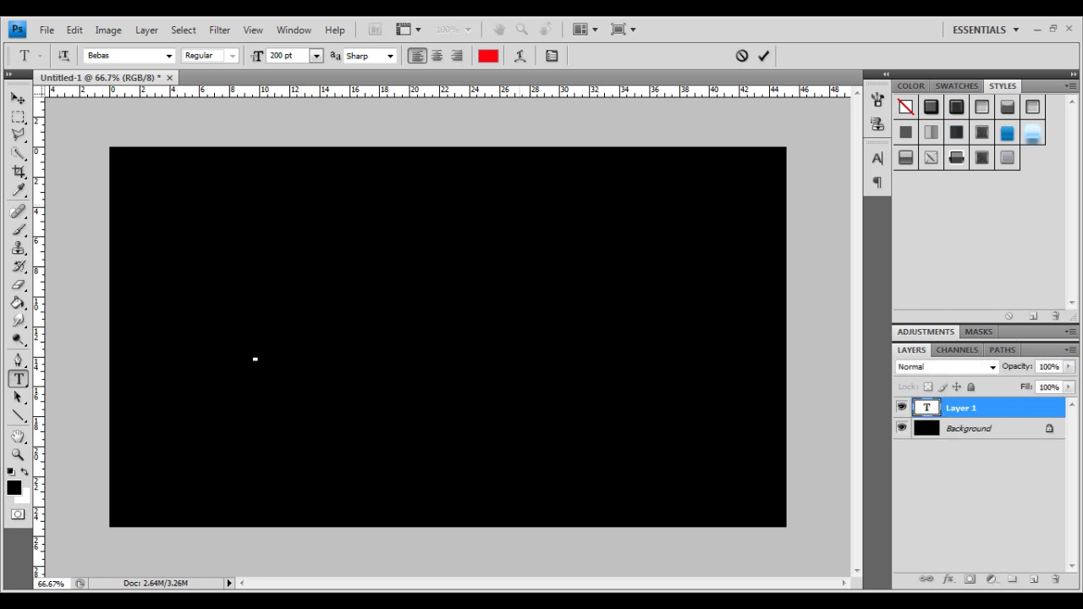
pyautogui.click(489, 56)
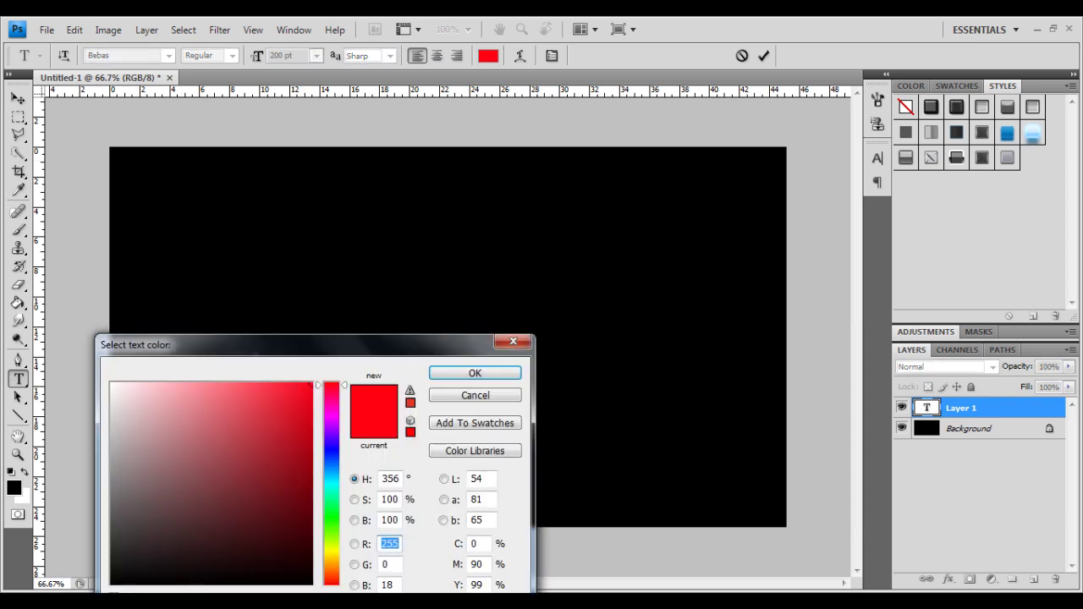
pyautogui.click(112, 385)
pyautogui.press('Return')
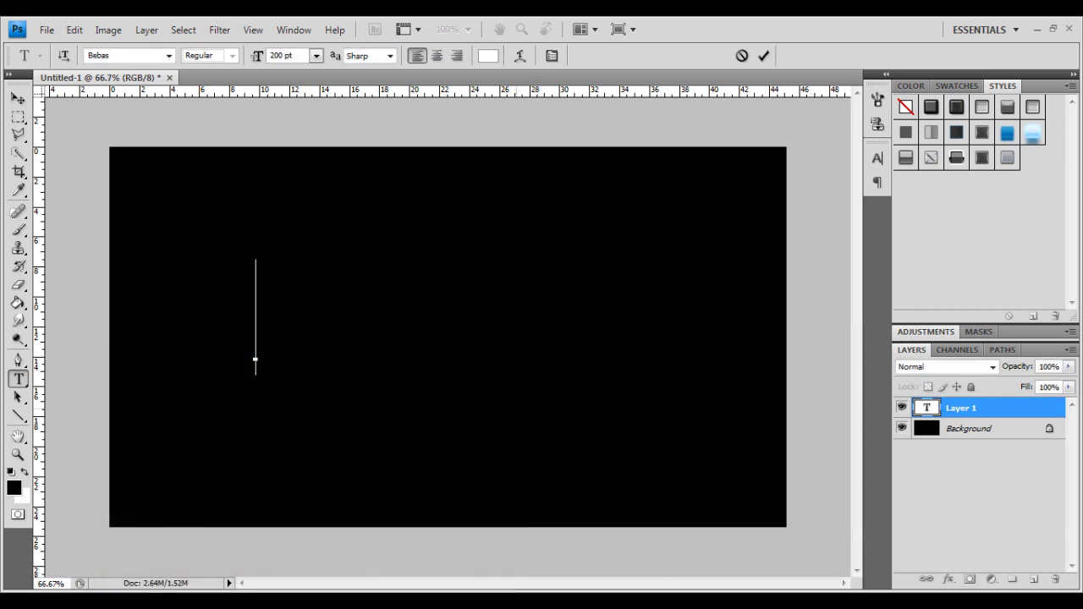
pyautogui.write('SUNNY')
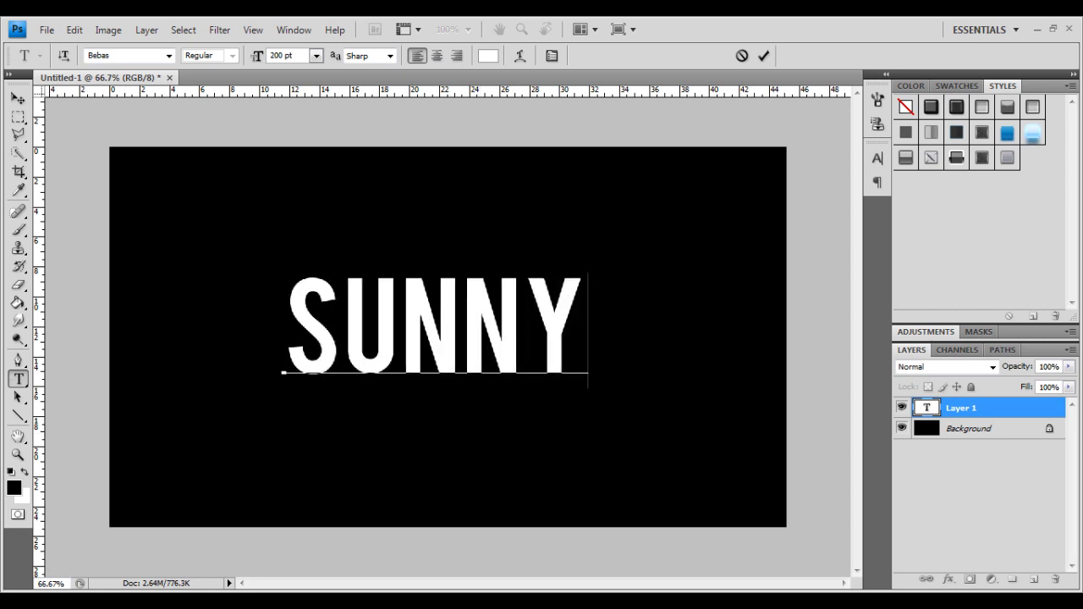
pyautogui.hotkey('ctrl', 'Return')
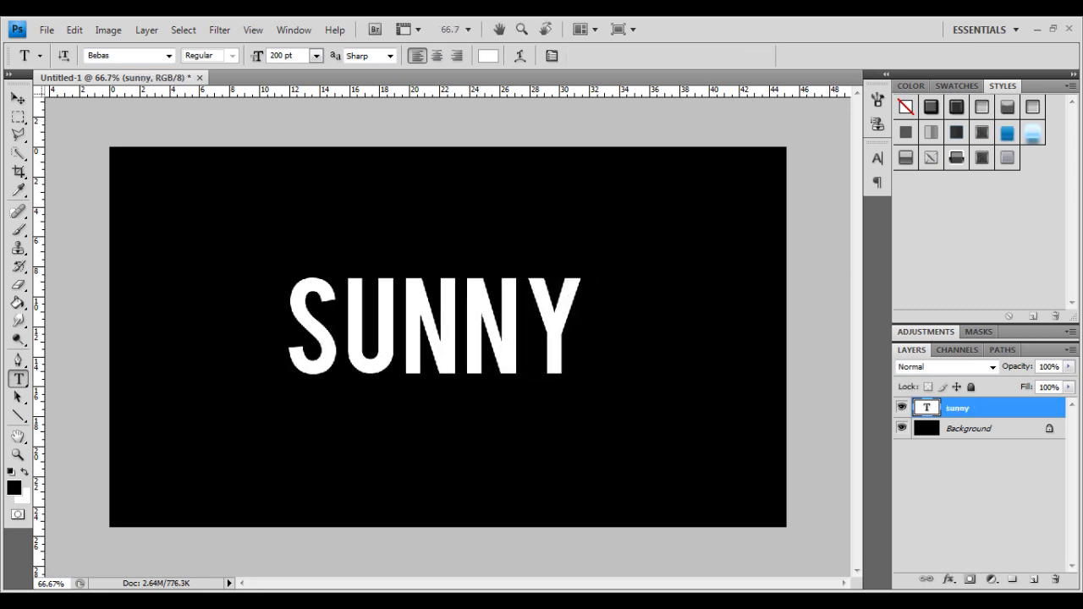
# Add a new empty layer above the text and set the soft brush size to 250
pyautogui.click(1034, 580)
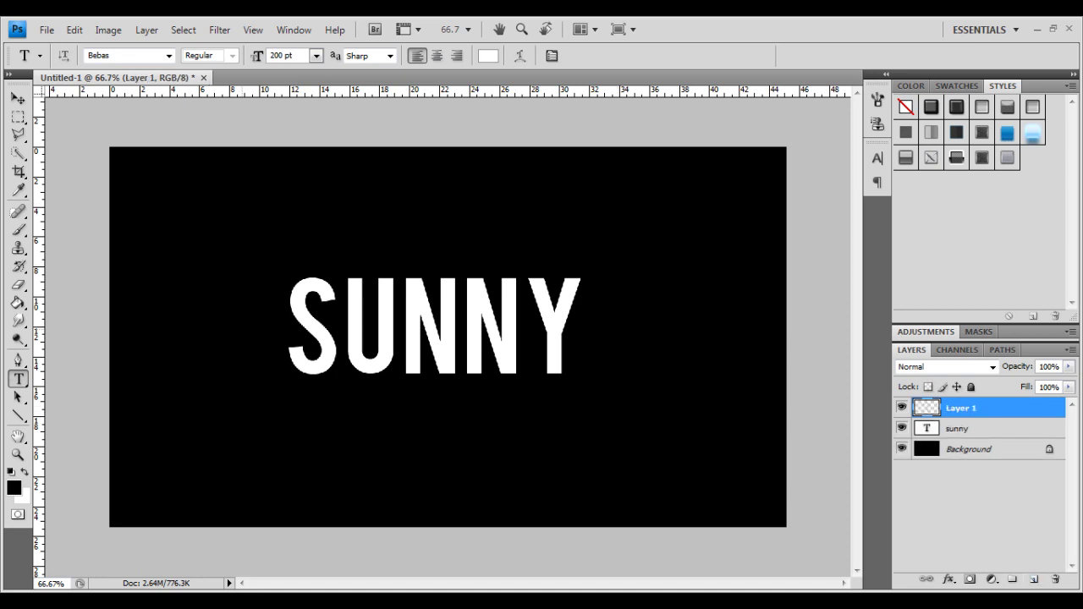
pyautogui.click(18, 230)
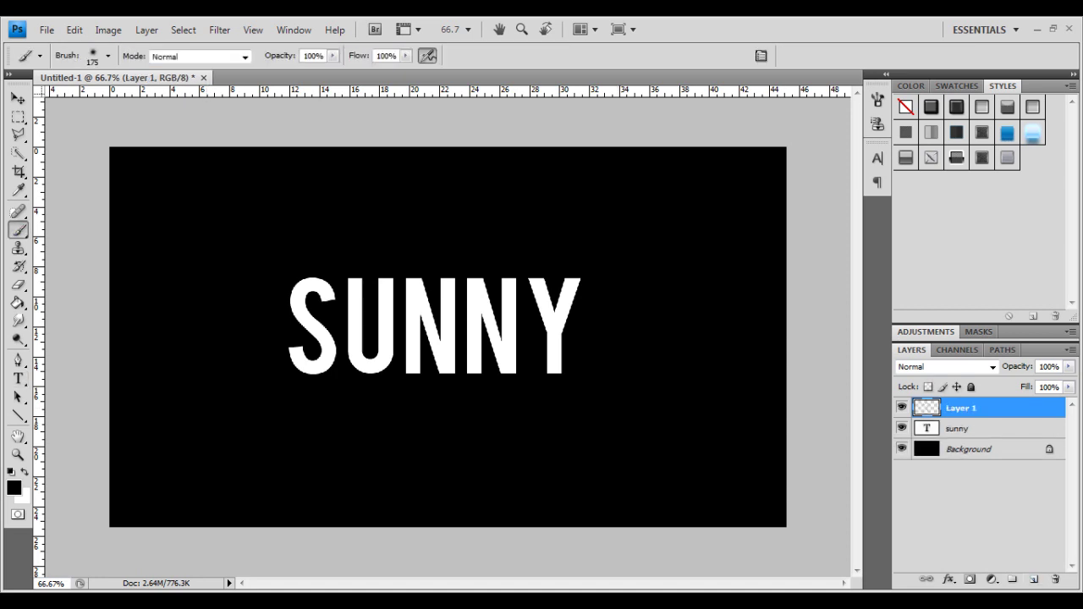
pyautogui.press(']')
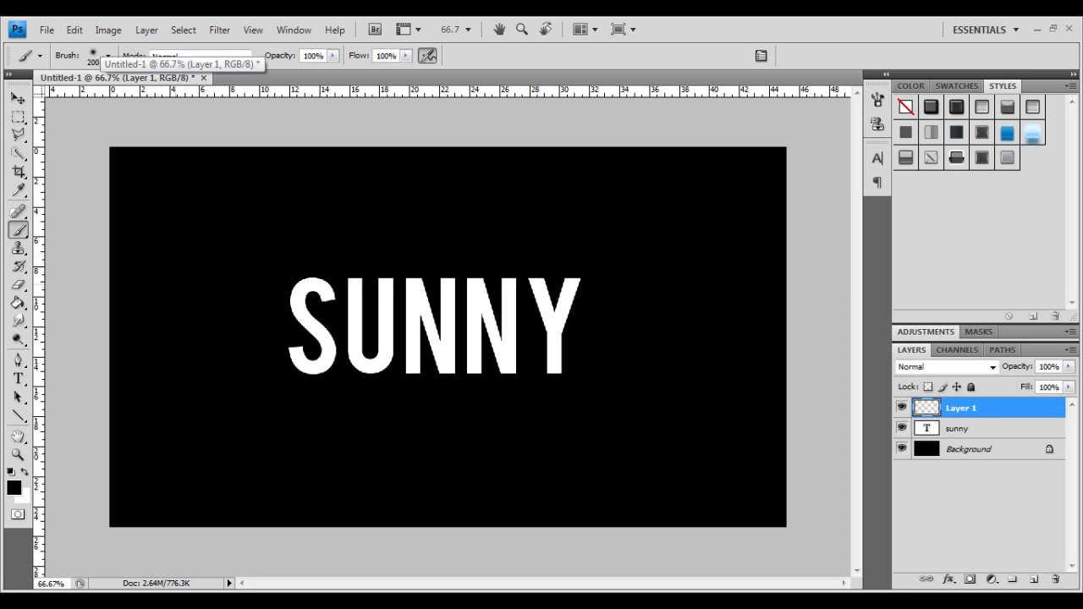
pyautogui.press('[')
pyautogui.press('[')
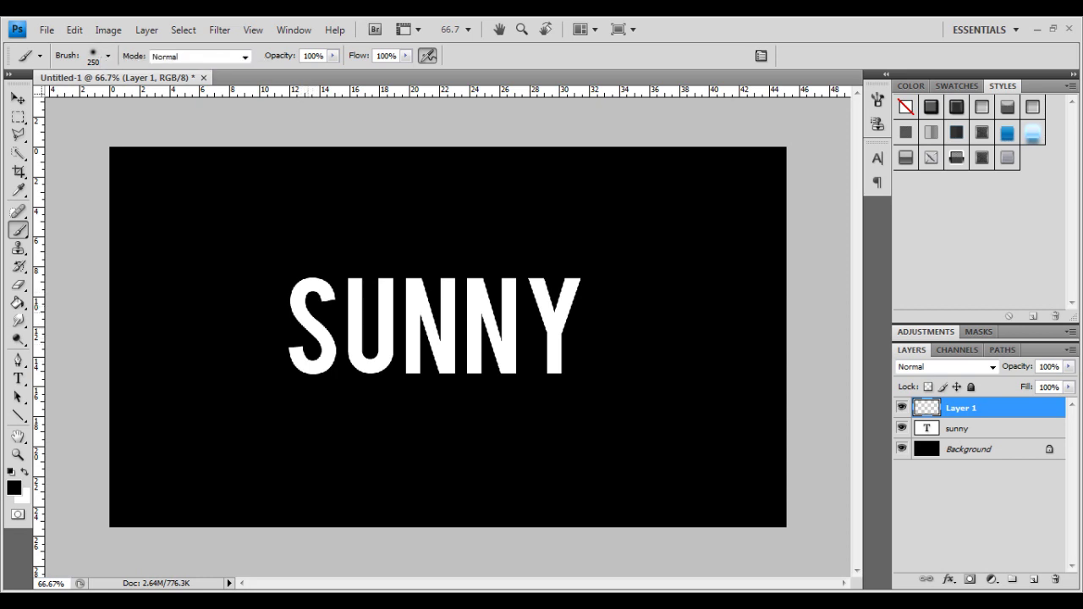
# Set the foreground color to red #ff0012 and brush a vertical stroke over the letter S
pyautogui.press('i')
pyautogui.click(13, 488)
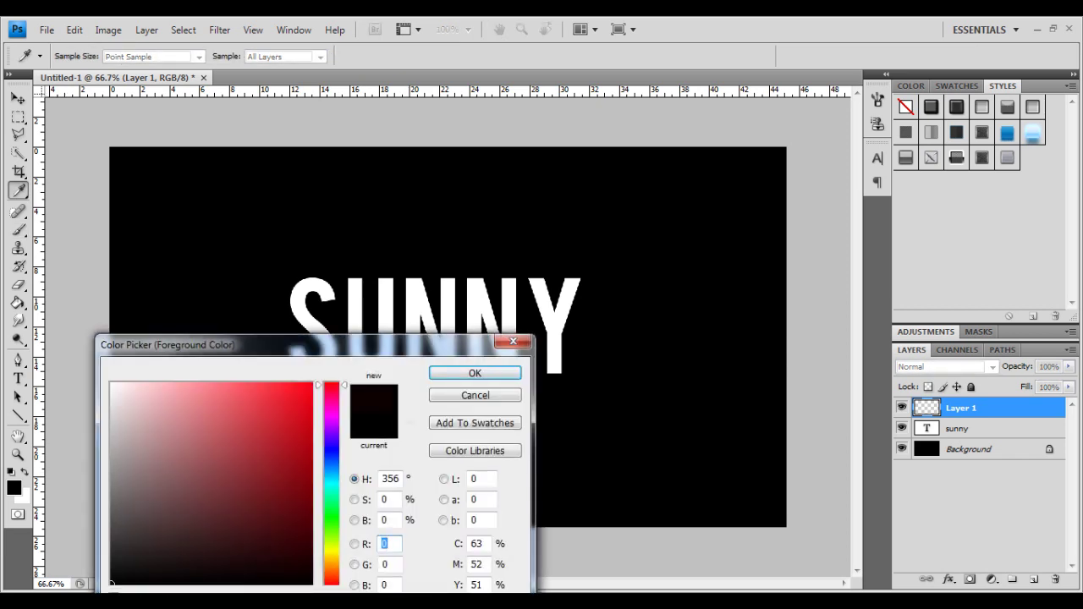
pyautogui.click(313, 382)
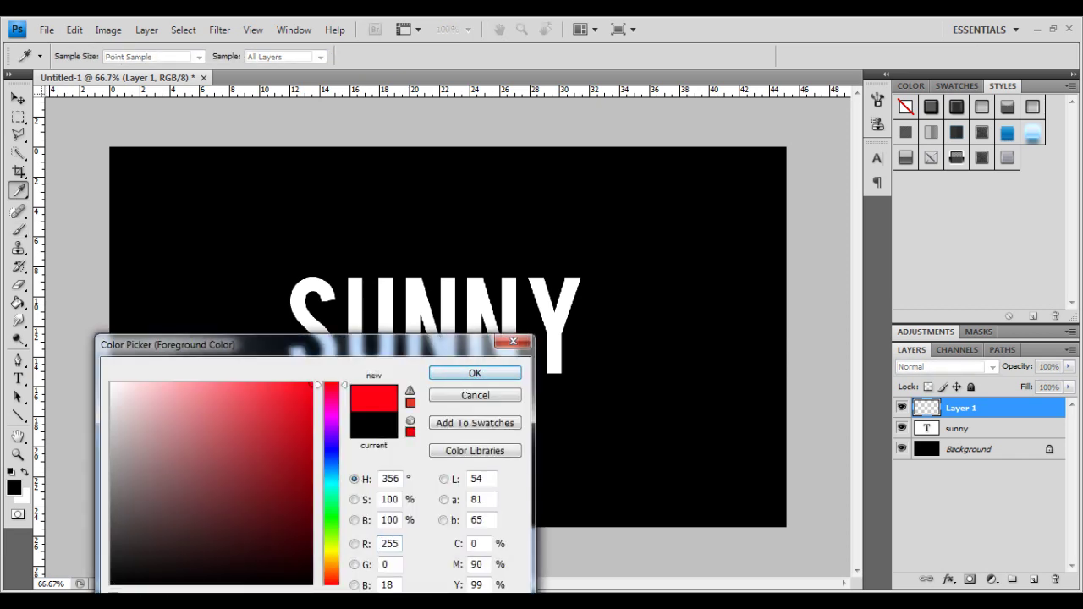
pyautogui.moveTo(296, 345); pyautogui.dragTo(287, 298)
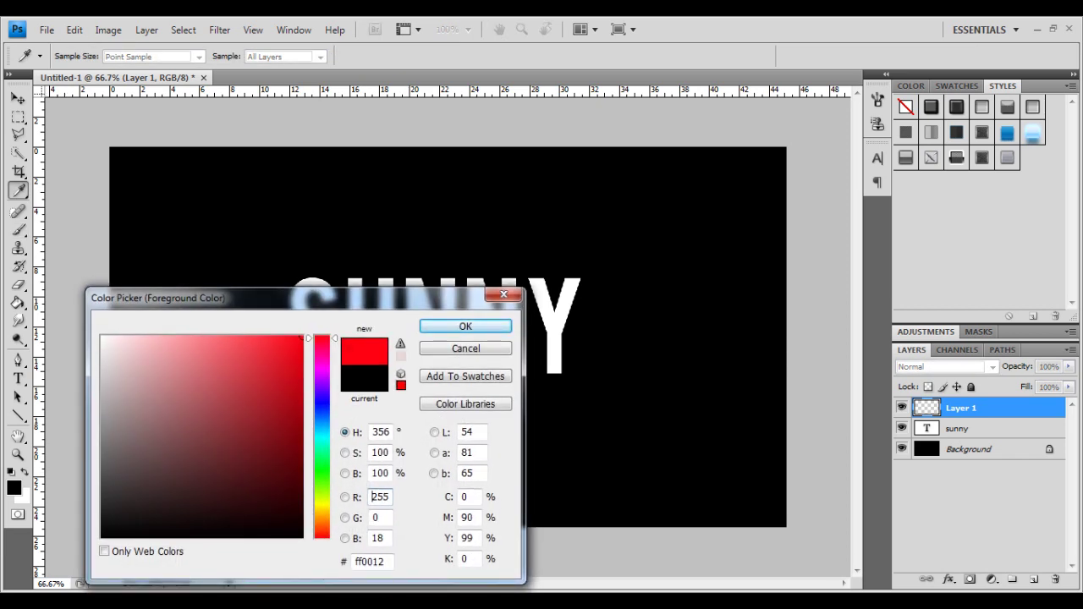
pyautogui.press('Return')
pyautogui.press('b')
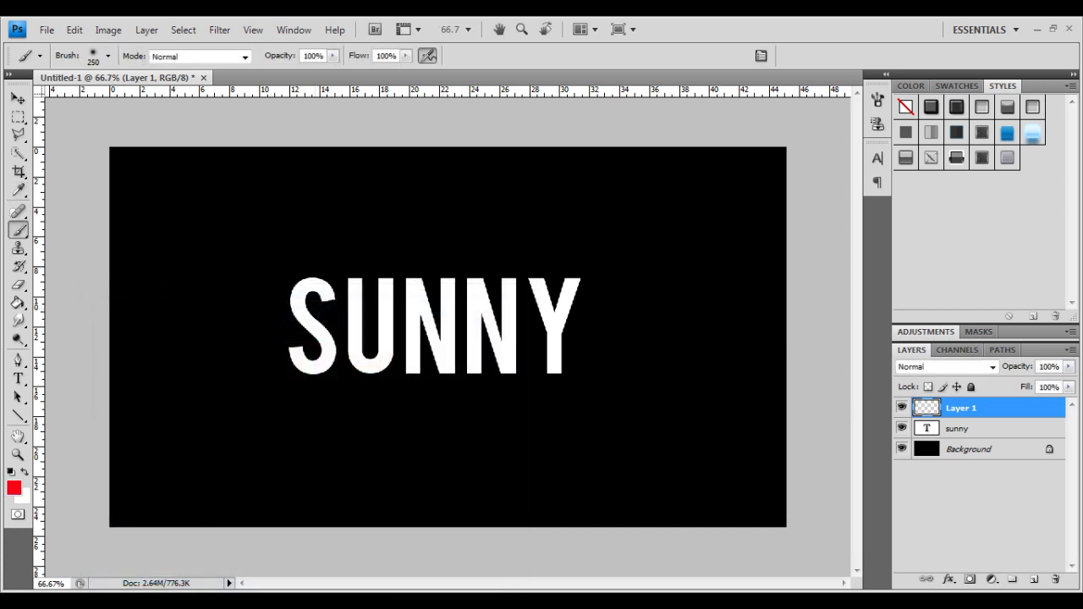
pyautogui.moveTo(303, 288)
pyautogui.mouseDown()
pyautogui.moveTo(317, 356)
pyautogui.moveTo(307, 362)
pyautogui.moveTo(312, 389)
pyautogui.mouseUp()
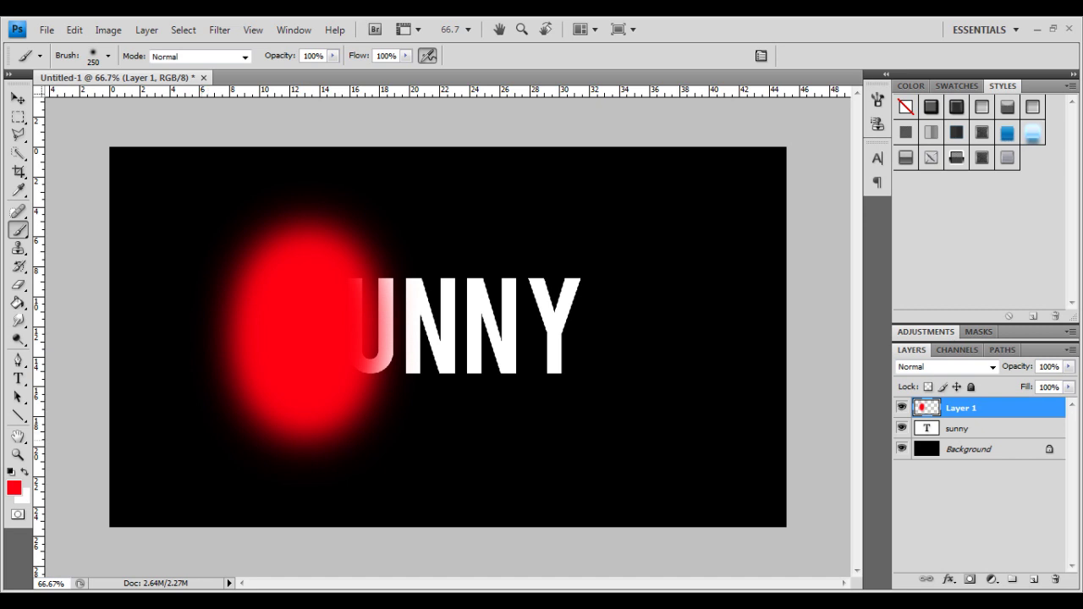
# Set the foreground color to purple #d800ff and brush a vertical stroke over the letter U
pyautogui.click(14, 489)
pyautogui.click(302, 382)
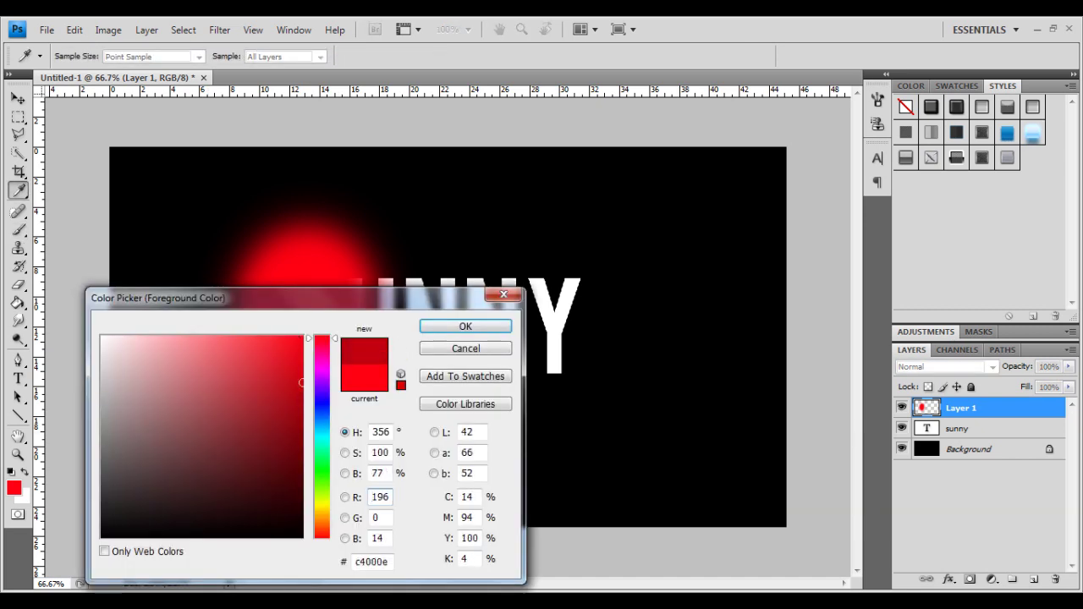
pyautogui.click(322, 375)
pyautogui.moveTo(302, 383); pyautogui.dragTo(302, 336)
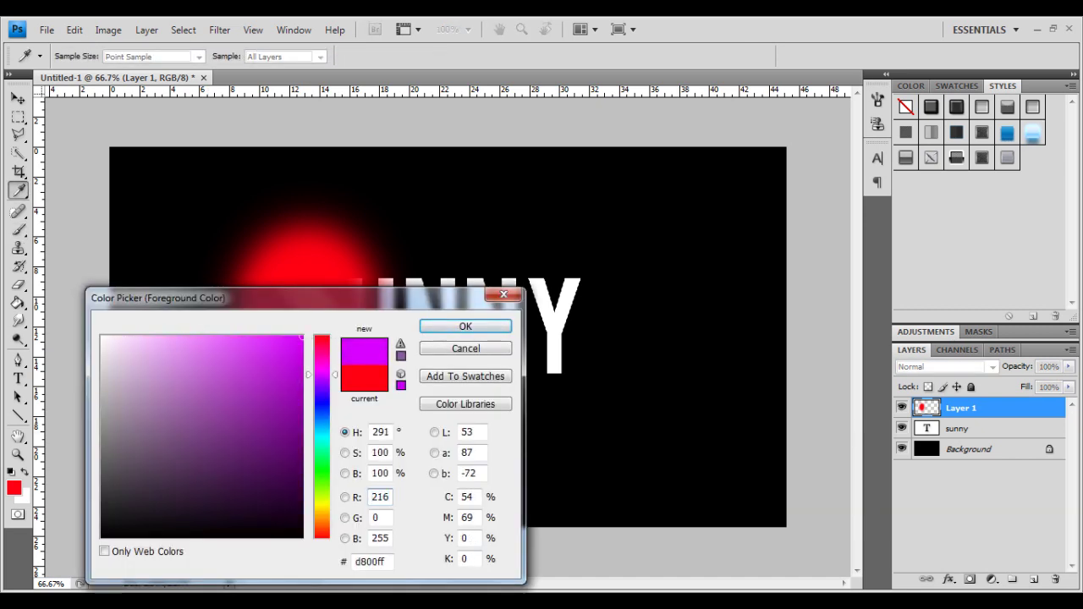
pyautogui.click(466, 326)
pyautogui.moveTo(380, 313)
pyautogui.mouseDown()
pyautogui.moveTo(398, 339)
pyautogui.moveTo(389, 372)
pyautogui.mouseUp()
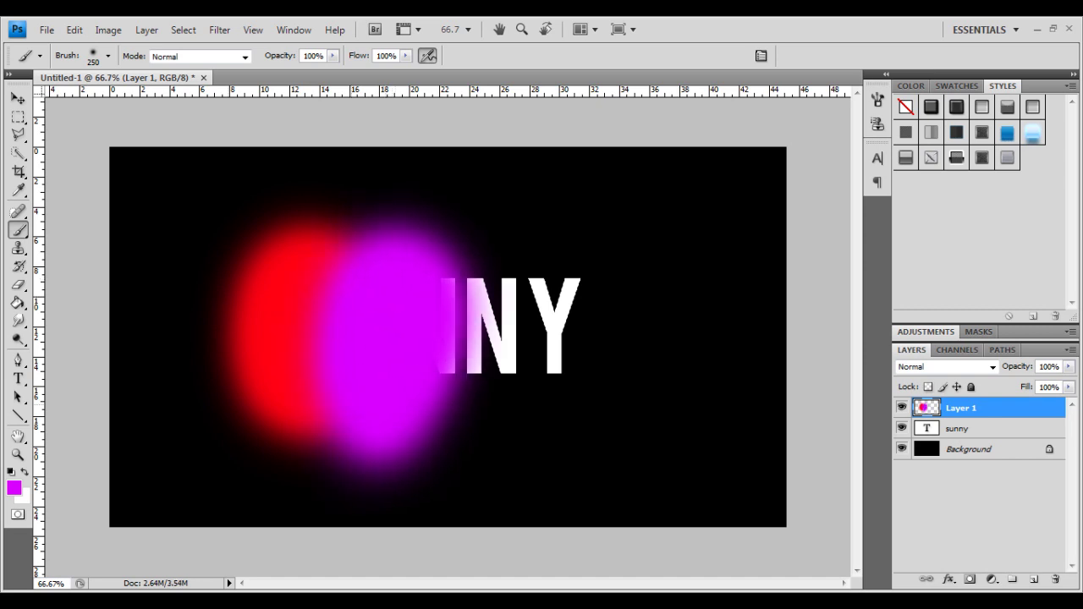
# Set the foreground color to cyan #00fff0 and brush a vertical stroke over the two letters N
pyautogui.click(14, 488)
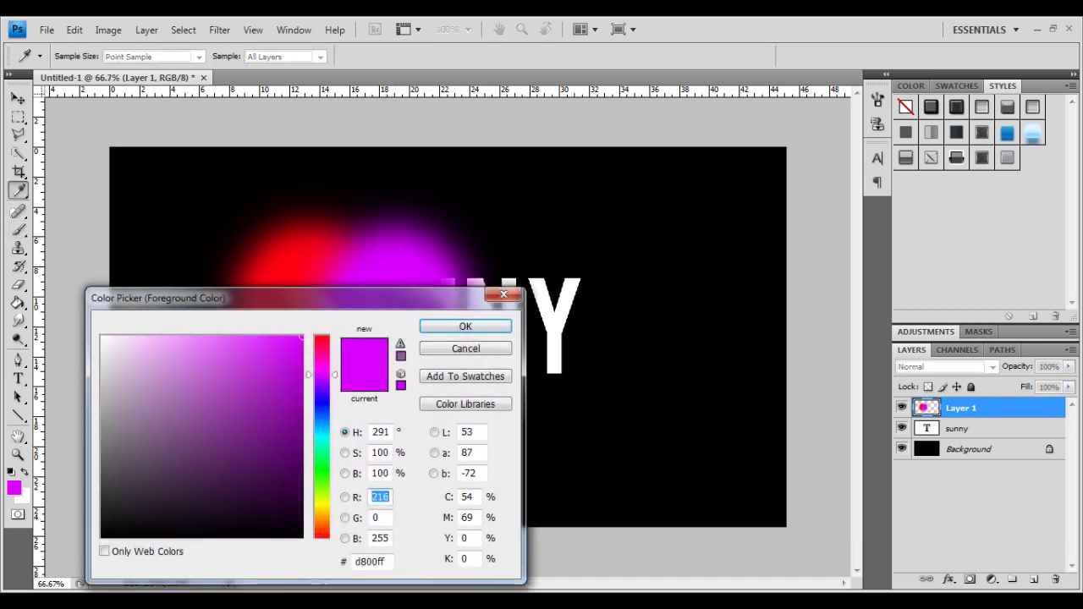
pyautogui.click(322, 439)
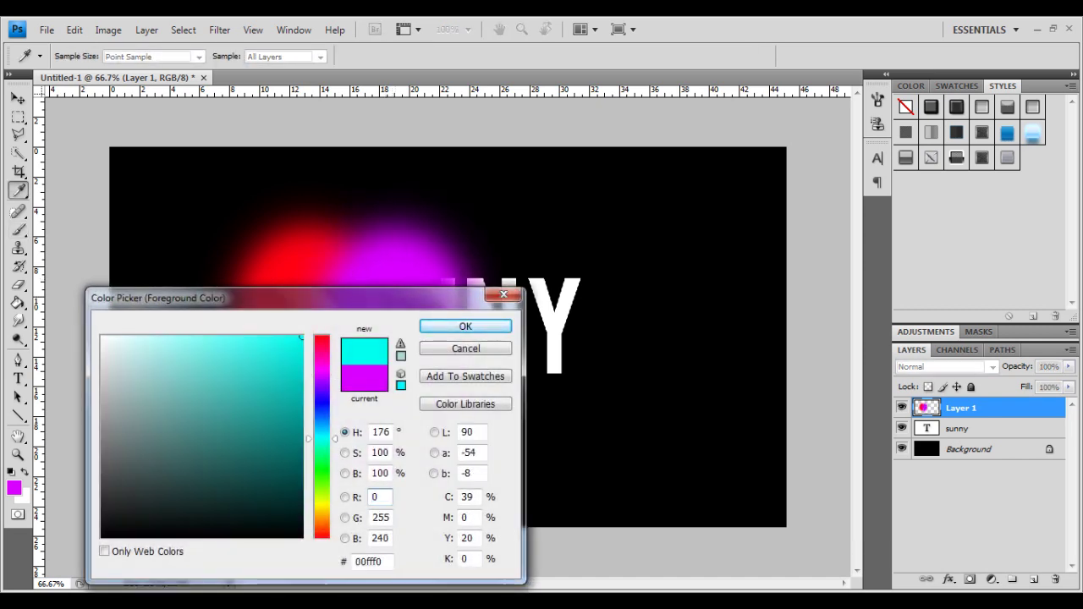
pyautogui.click(465, 326)
pyautogui.moveTo(466, 296)
pyautogui.mouseDown()
pyautogui.moveTo(459, 381)
pyautogui.moveTo(461, 364)
pyautogui.mouseUp()
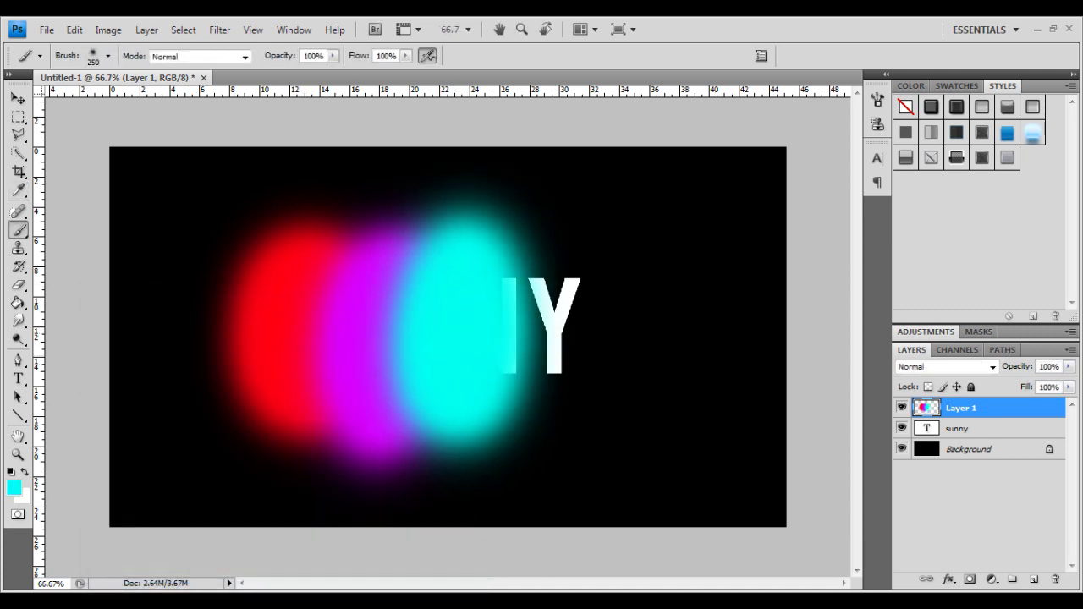
# Set the foreground color to lime green #aeff00 and brush a vertical stroke over the letter Y
pyautogui.click(13, 488)
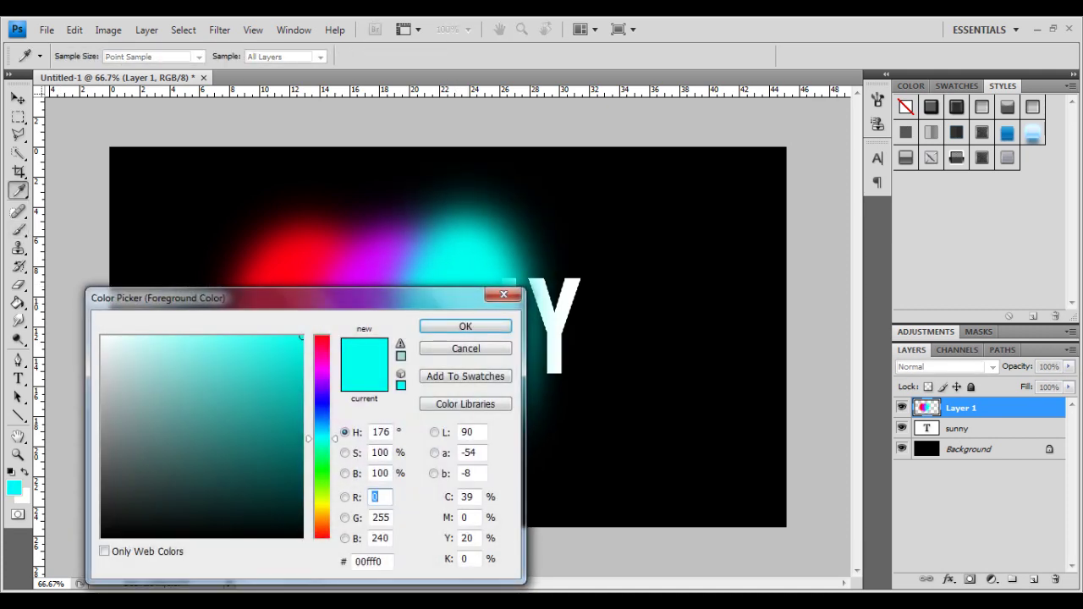
pyautogui.moveTo(321, 438); pyautogui.dragTo(321, 493)
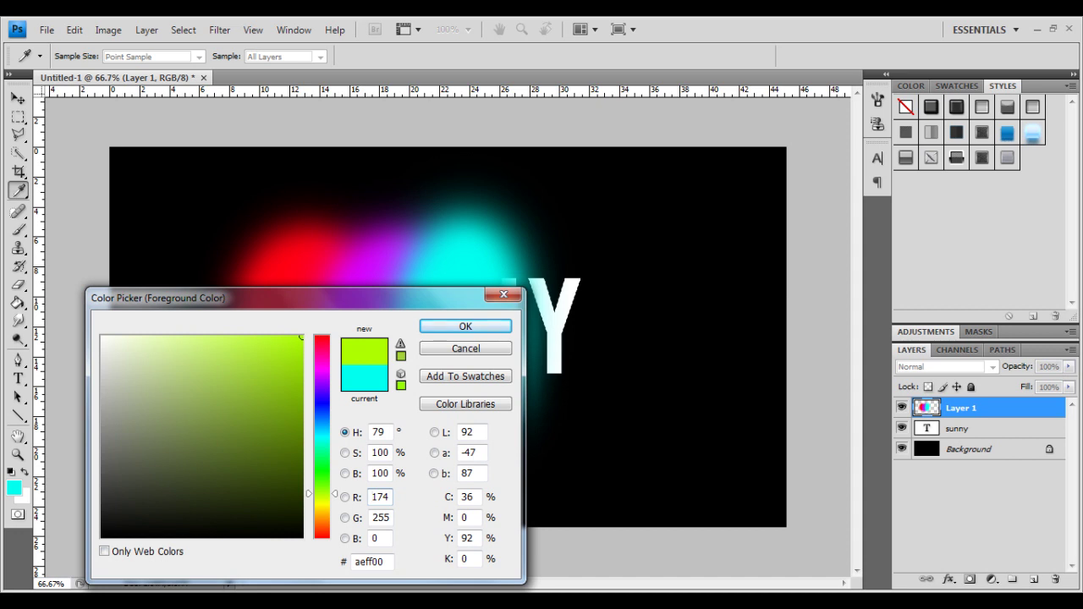
pyautogui.click(465, 325)
pyautogui.moveTo(550, 241)
pyautogui.mouseDown()
pyautogui.moveTo(558, 389)
pyautogui.moveTo(560, 379)
pyautogui.mouseUp()
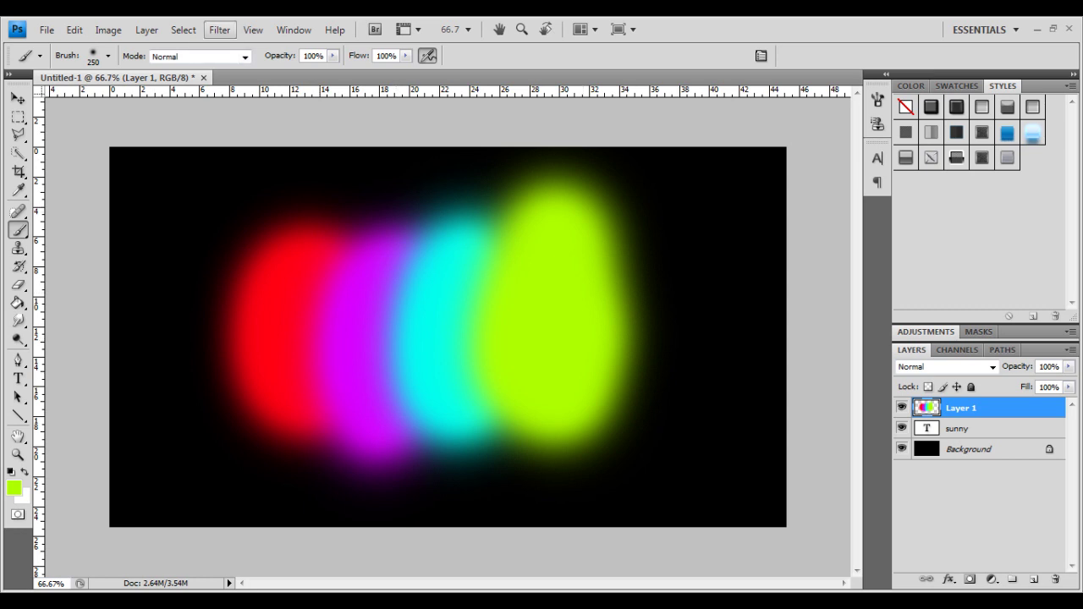
# Apply a Gaussian Blur with an 80-pixel radius to the painted Layer 1 and set its blend mode to Color
pyautogui.click(219, 29)
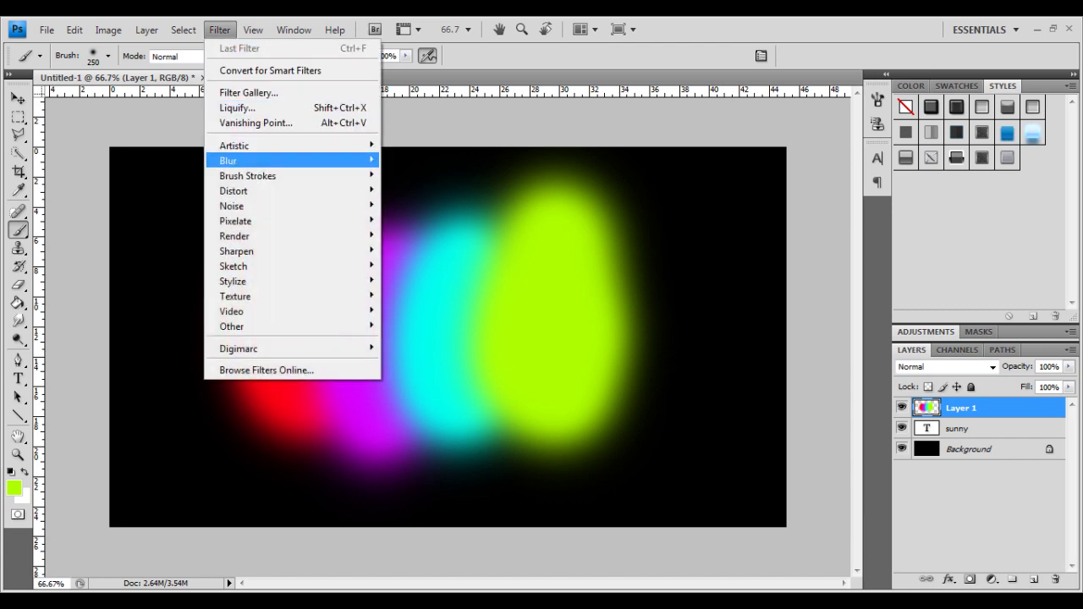
pyautogui.moveTo(254, 160)
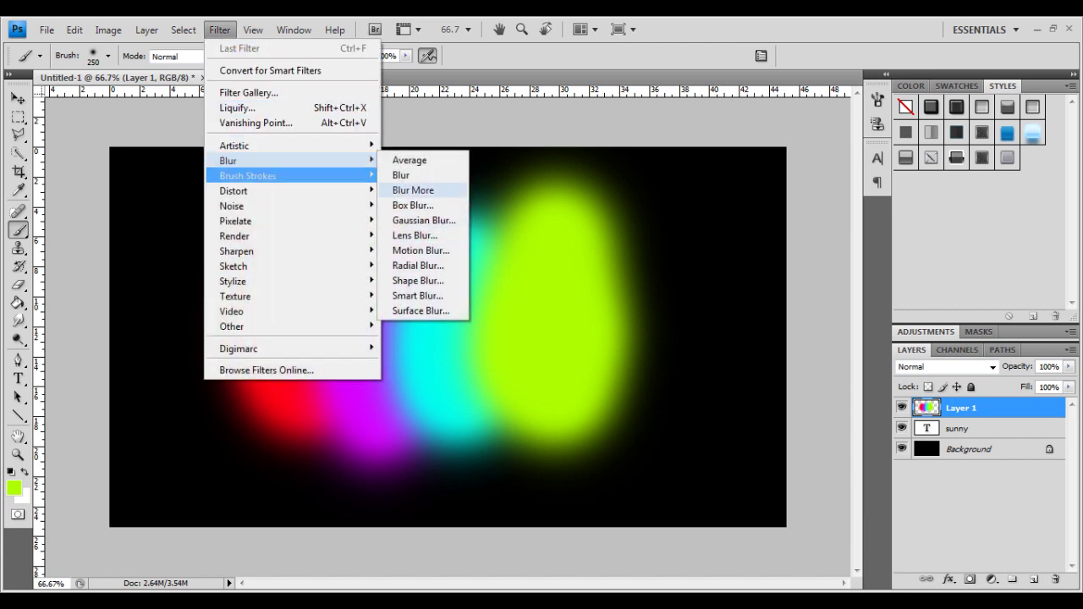
pyautogui.click(423, 220)
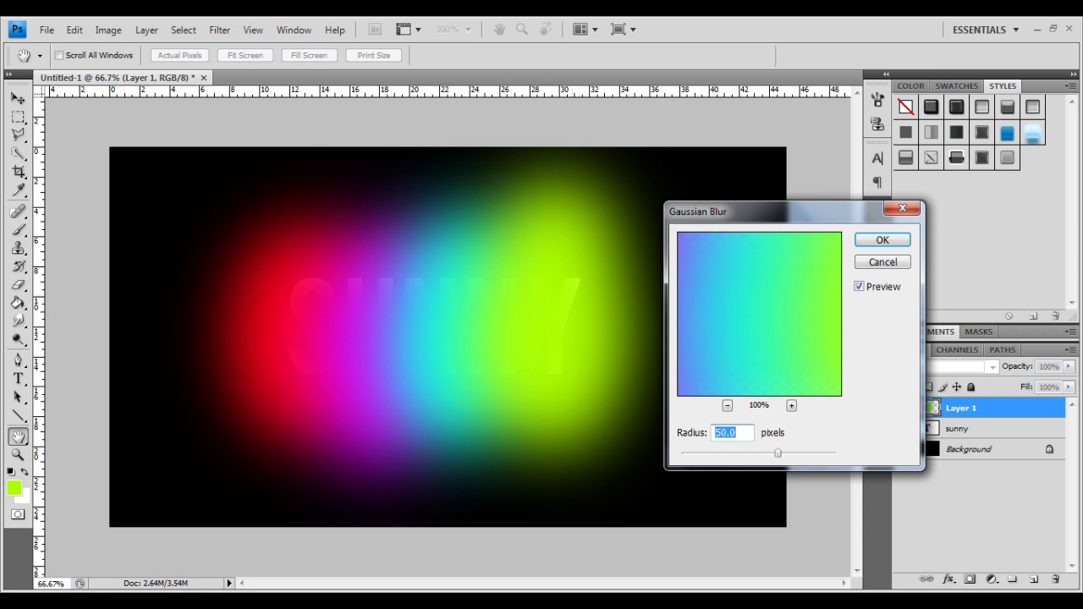
pyautogui.write('70')
pyautogui.press('BackSpace')
pyautogui.write('80')
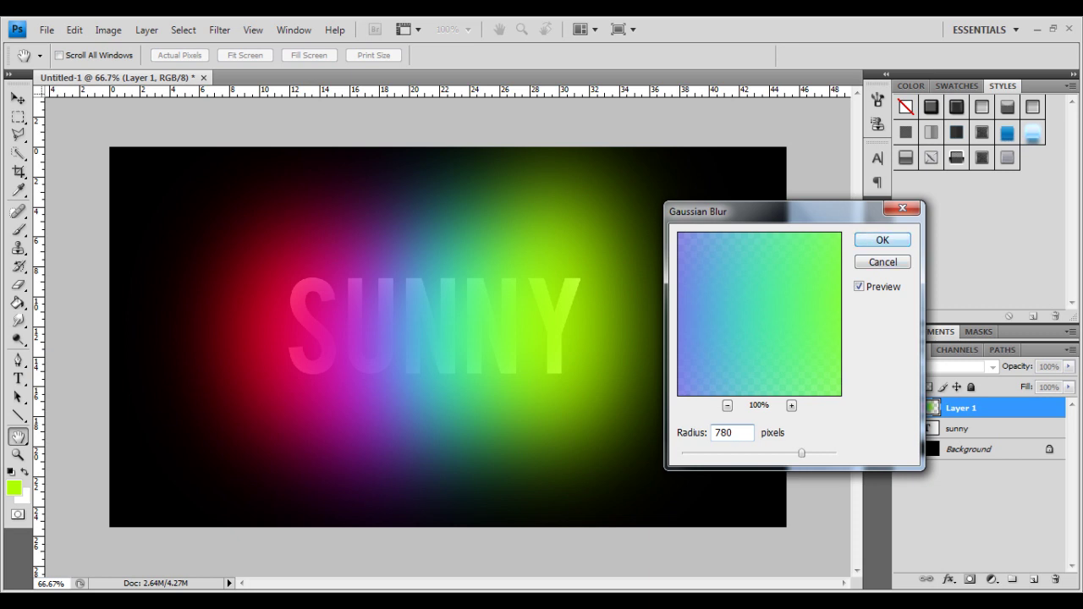
pyautogui.press('BackSpace')
pyautogui.press('BackSpace')
pyautogui.press('BackSpace')
pyautogui.write('80')
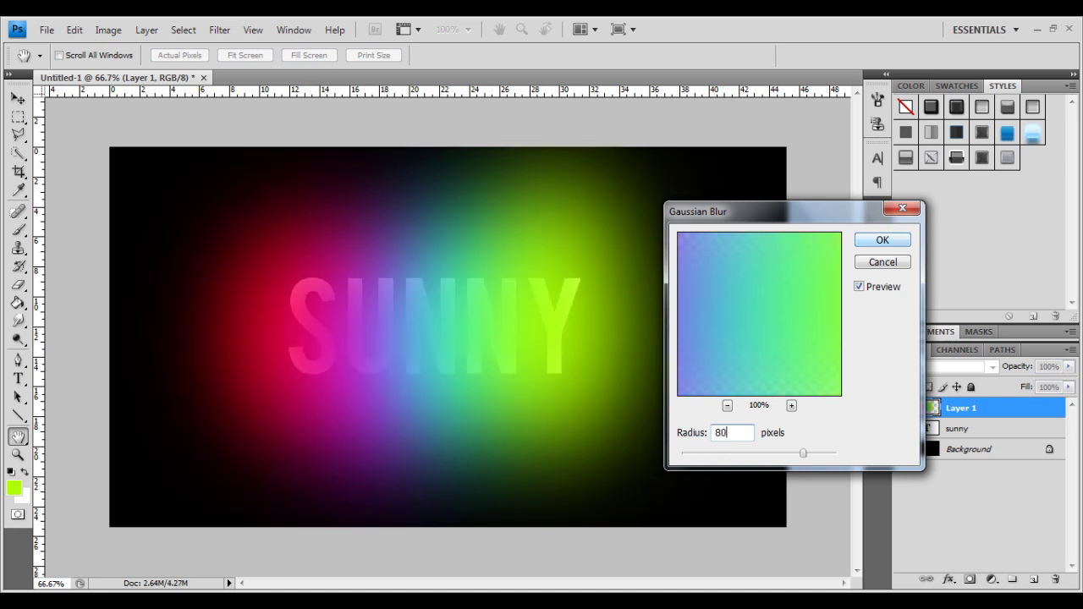
pyautogui.press('Return')
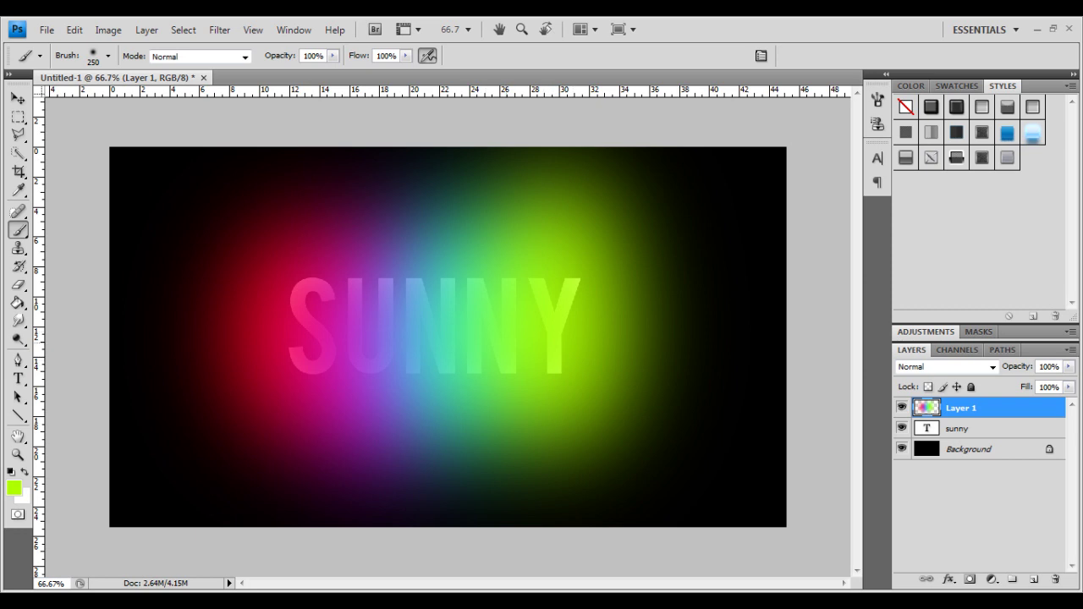
pyautogui.click(946, 366)
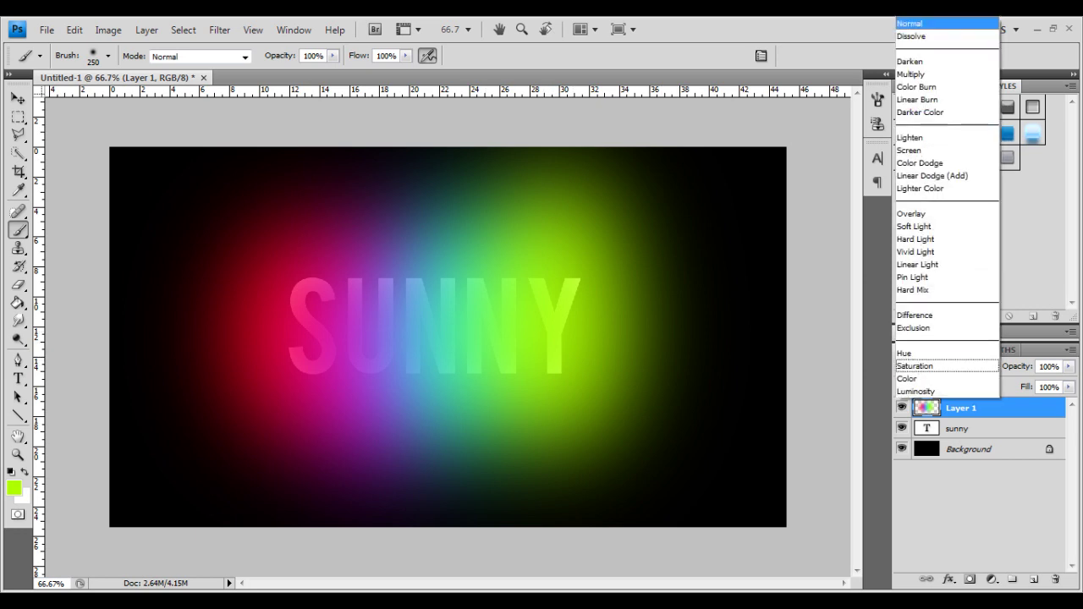
pyautogui.click(918, 380)
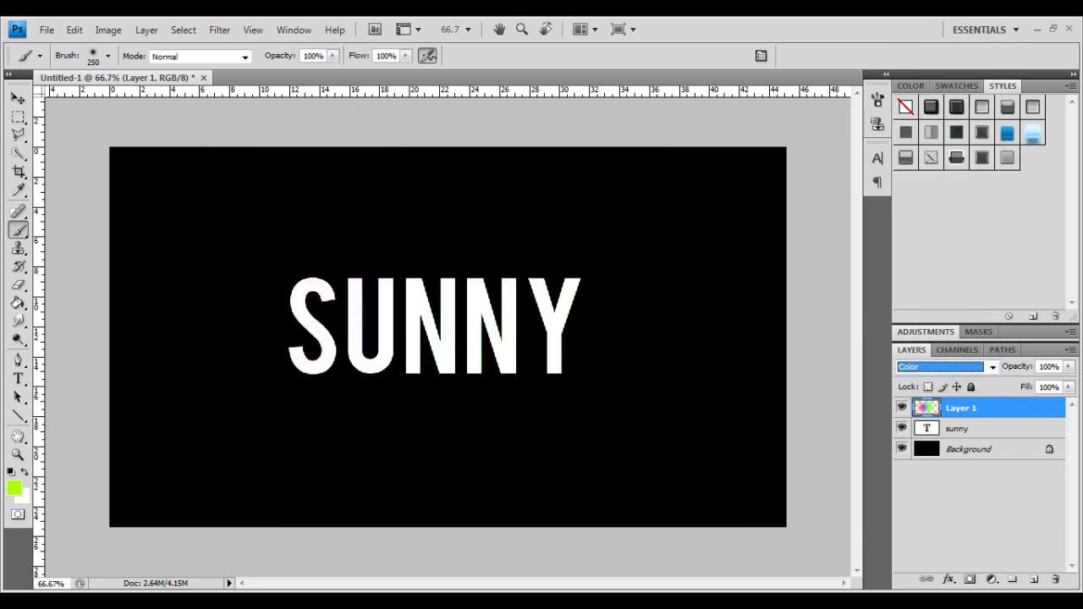
# Add an Outer Glow to the sunny text layer with 22% spread and 13 px size
pyautogui.click(956, 428)
pyautogui.doubleClick(1006, 428)
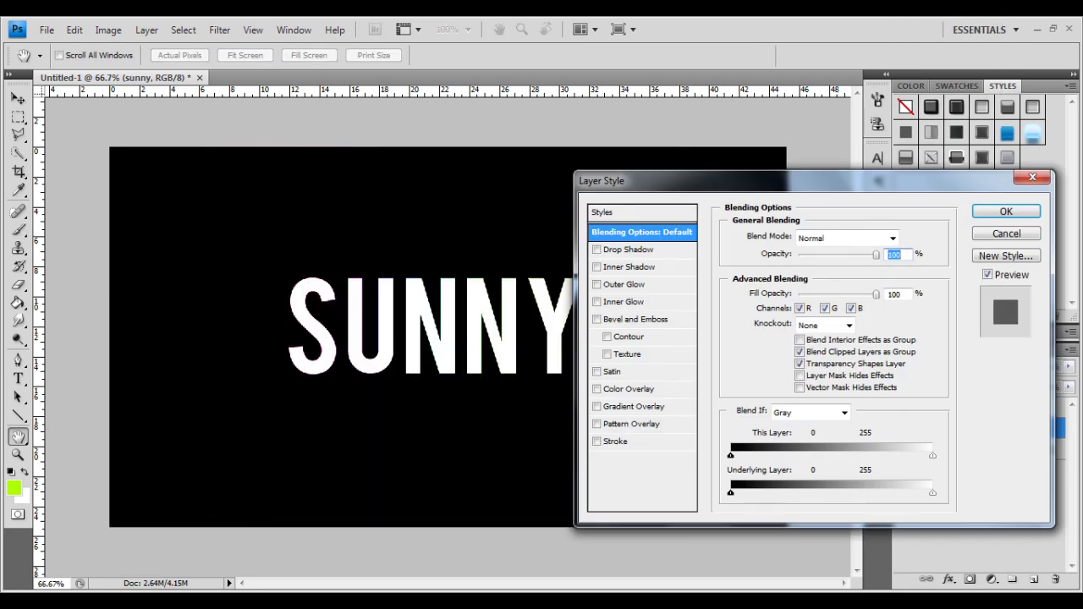
pyautogui.click(624, 285)
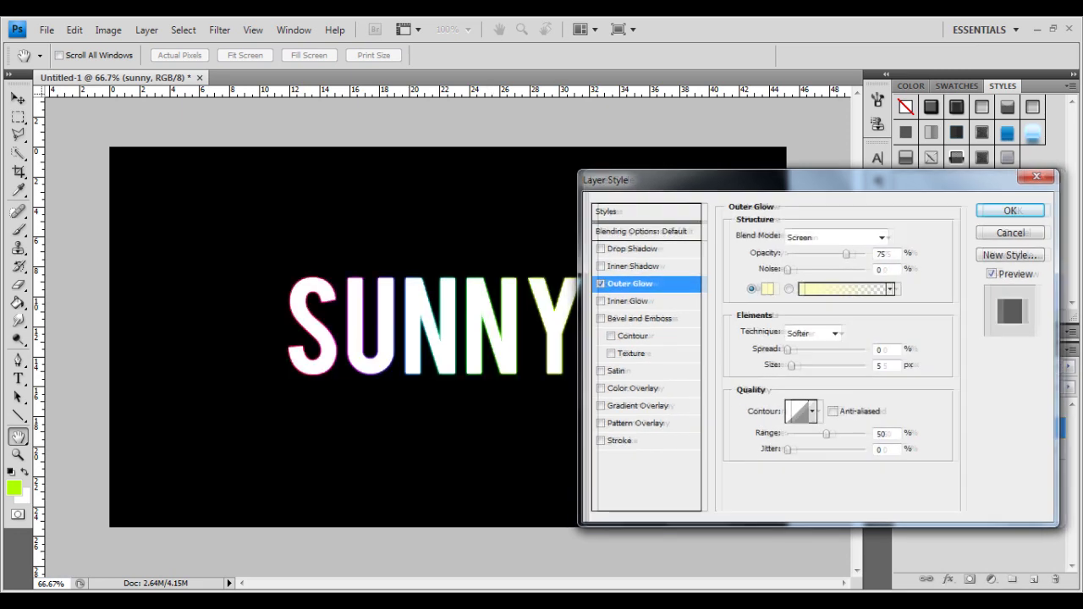
pyautogui.moveTo(762, 181); pyautogui.dragTo(819, 186)
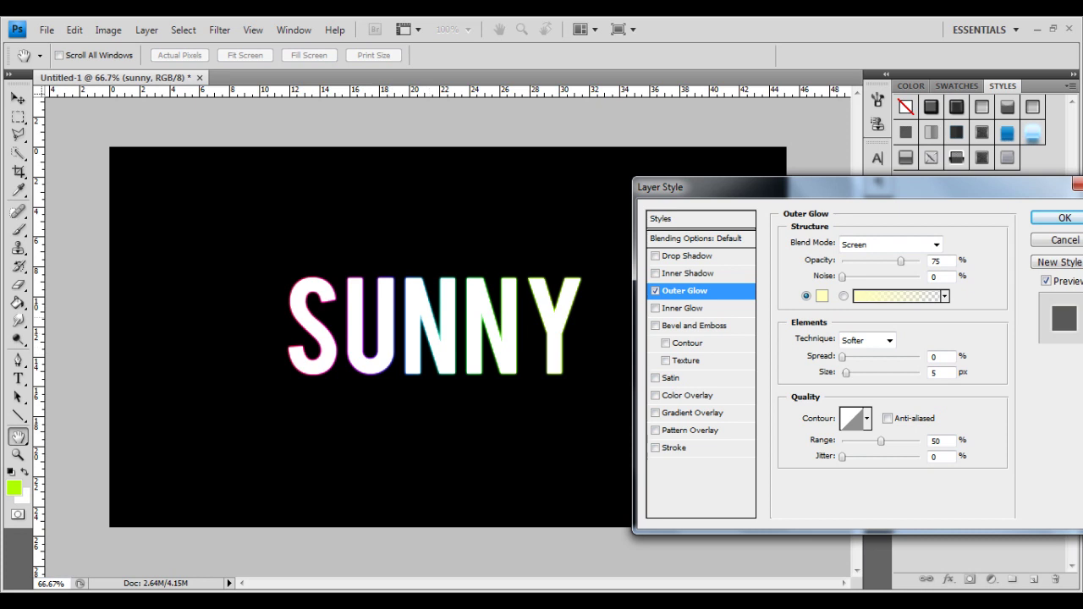
pyautogui.moveTo(842, 356)
pyautogui.mouseDown()
pyautogui.moveTo(859, 356)
pyautogui.moveTo(850, 372)
pyautogui.mouseUp()
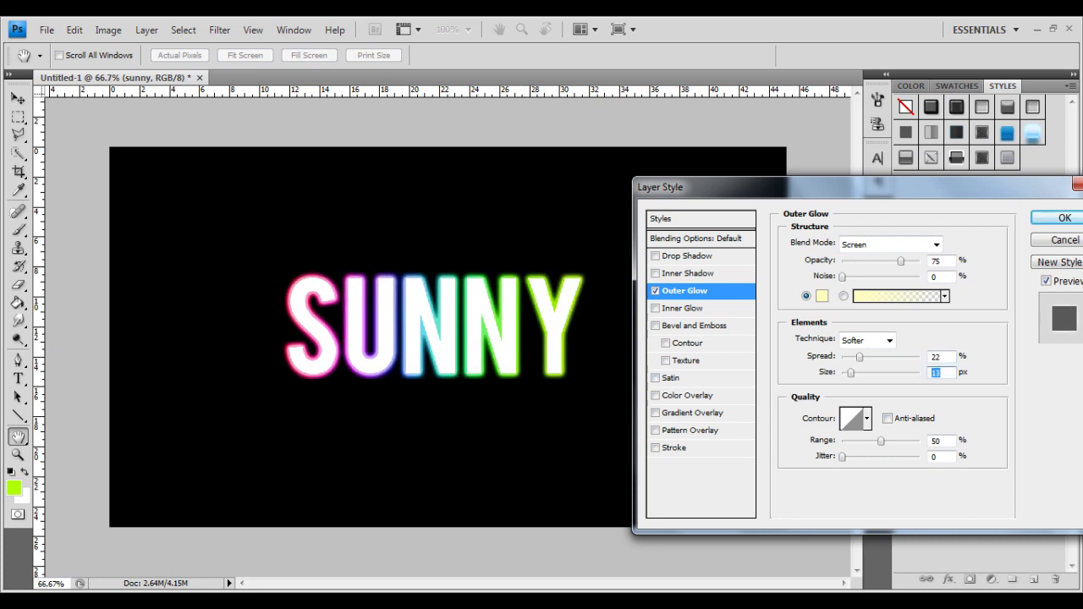
pyautogui.press('Return')
pyautogui.press('b')
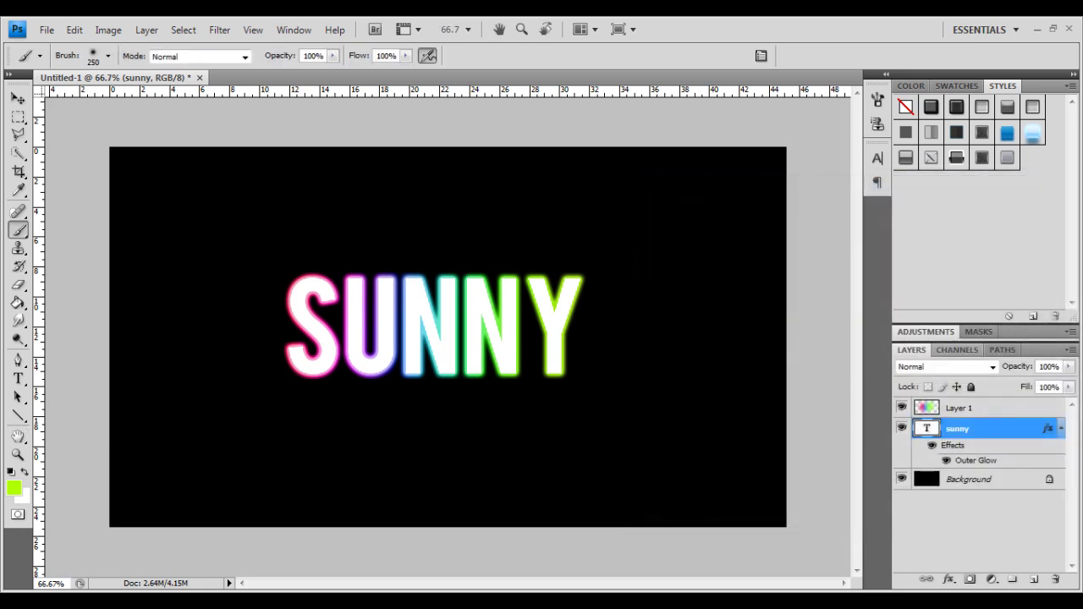
# Change the font of the SUNNY text to Clubland
pyautogui.press('t')
pyautogui.doubleClick(926, 428)
pyautogui.click(168, 56)
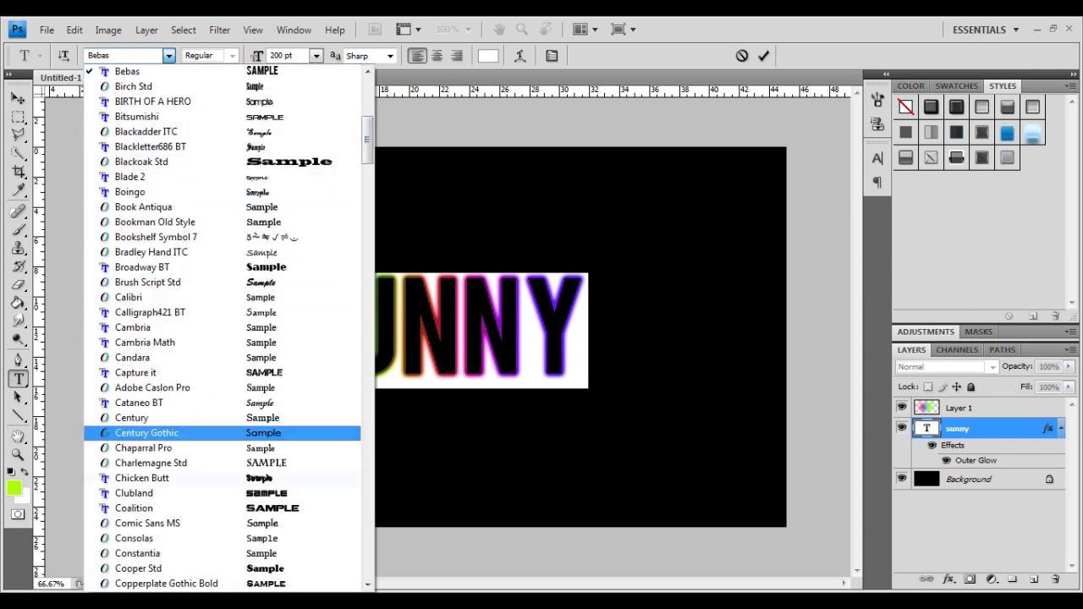
pyautogui.press('Down')
pyautogui.press('Down')
pyautogui.press('Down')
pyautogui.press('Down')
pyautogui.press('Return')
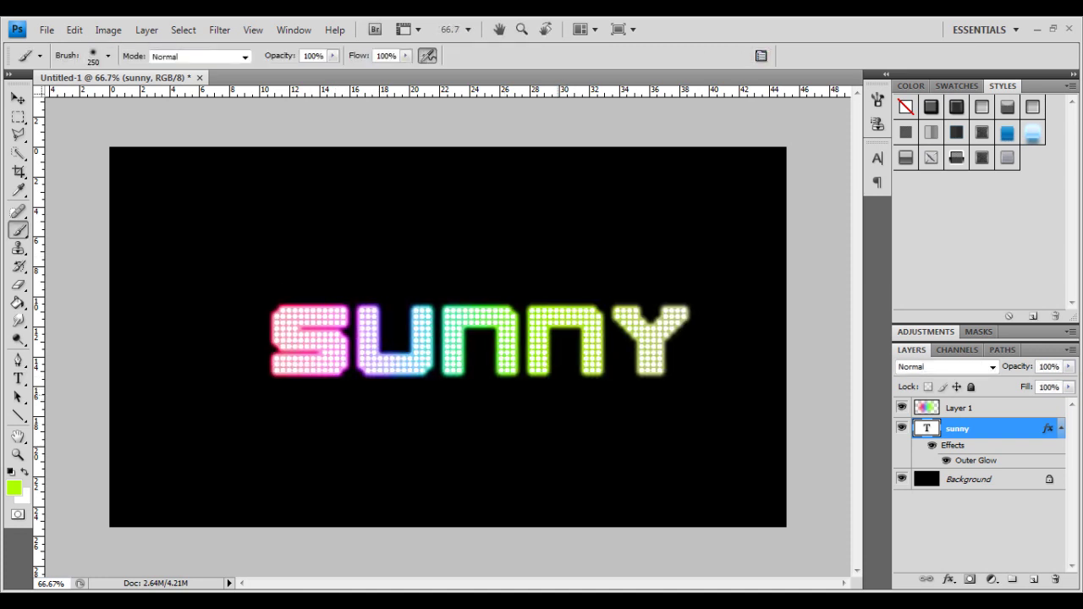
# Move the SUNNY text slightly left and up to center it on the canvas
pyautogui.keyDown('ctrl'); pyautogui.moveTo(559, 395); pyautogui.dragTo(543, 394); pyautogui.keyUp('ctrl')
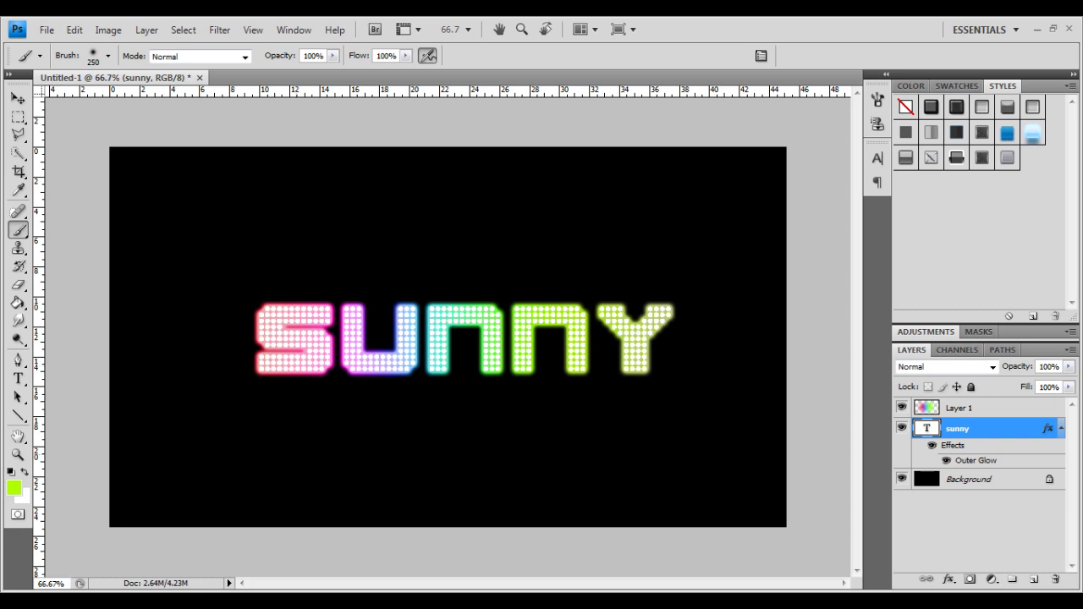
pyautogui.doubleClick(927, 428)
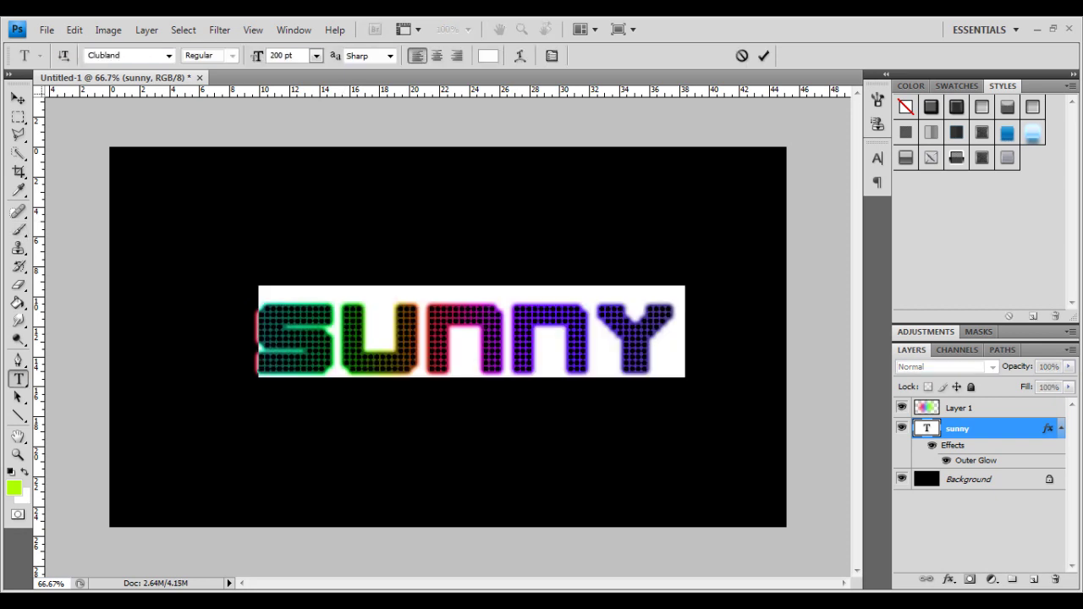
pyautogui.click(18, 229)
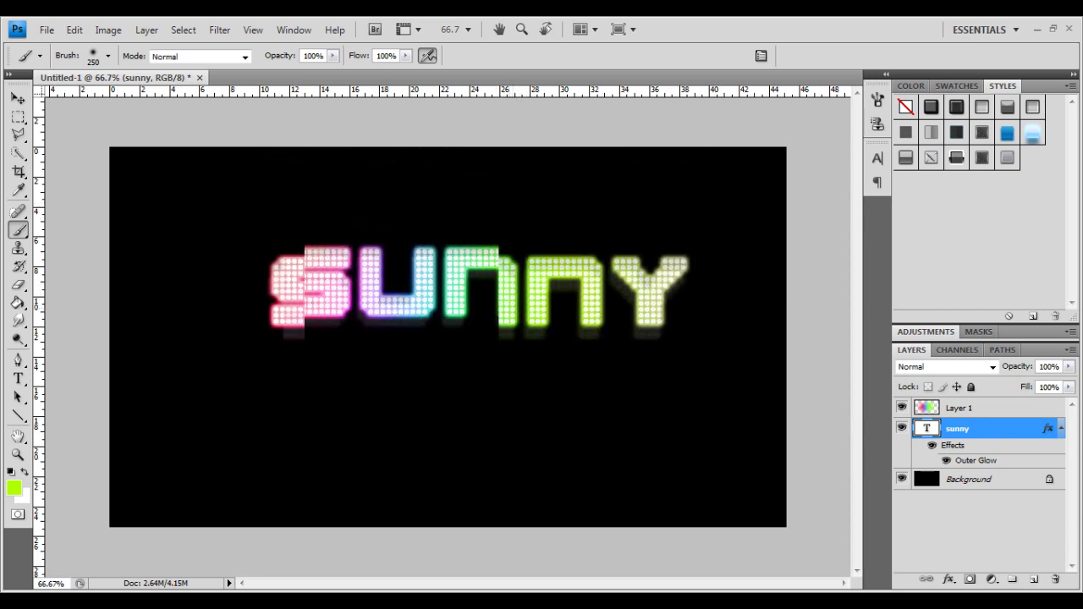
# Brush lime green over the letter Y on Layer 1, leaving the type layer unrasterized
pyautogui.hotkey('ctrl', 'f')
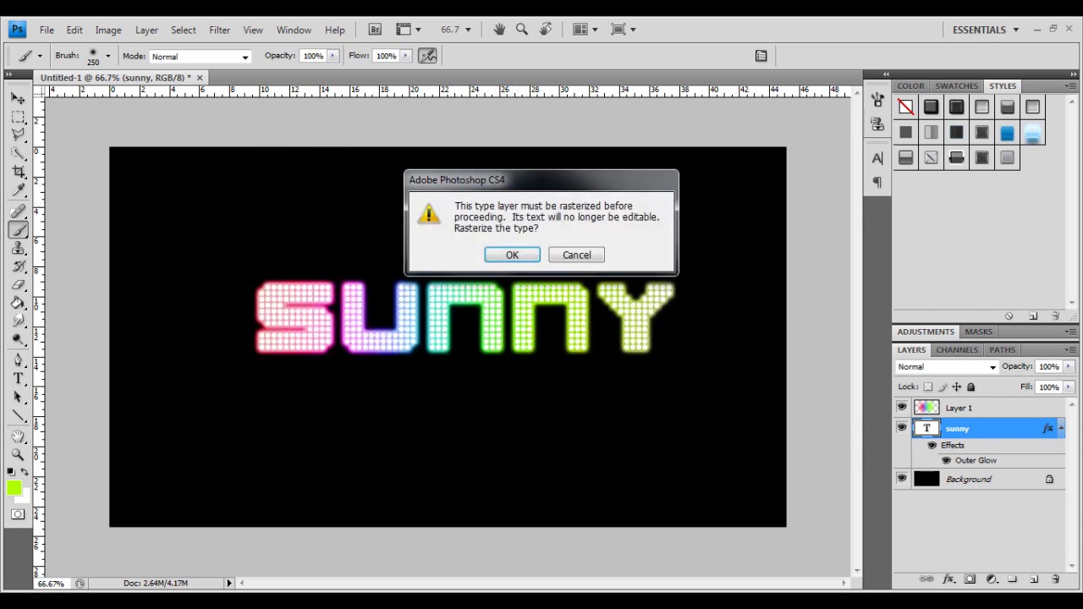
pyautogui.press('Escape')
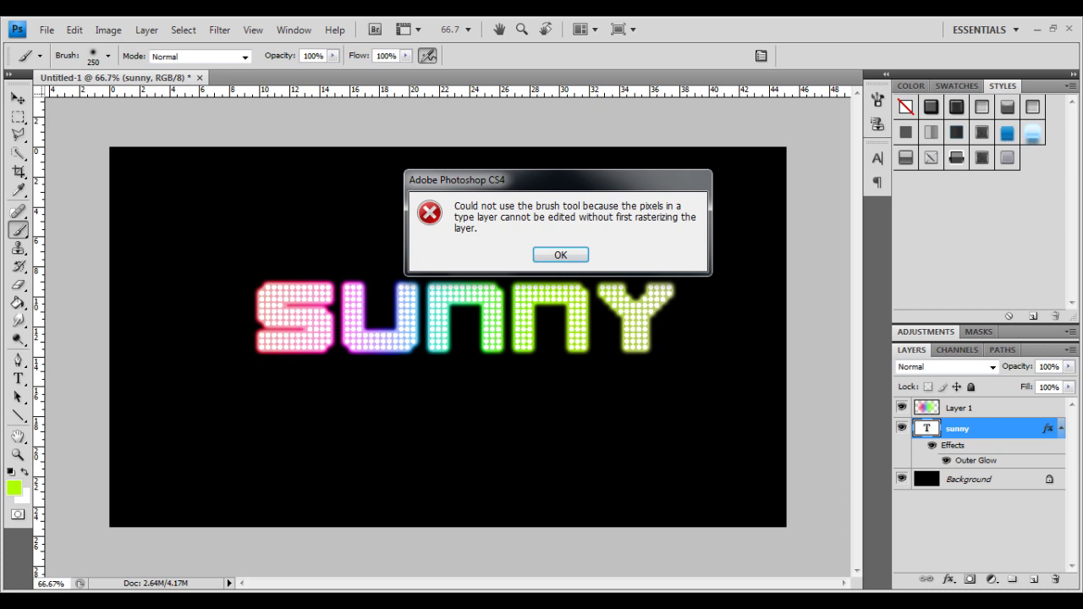
pyautogui.press('Return')
pyautogui.click(961, 407)
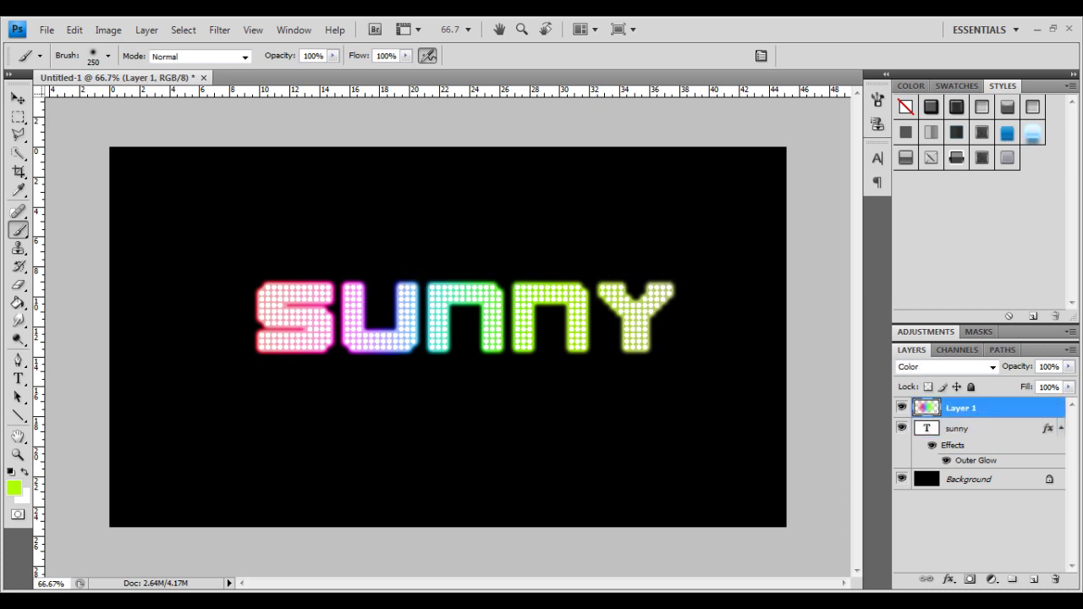
# Try erasing Layer 1's color over the first four letters with a 700-pixel eraser, undo it, and reduce the eraser size to 400
pyautogui.press('e')
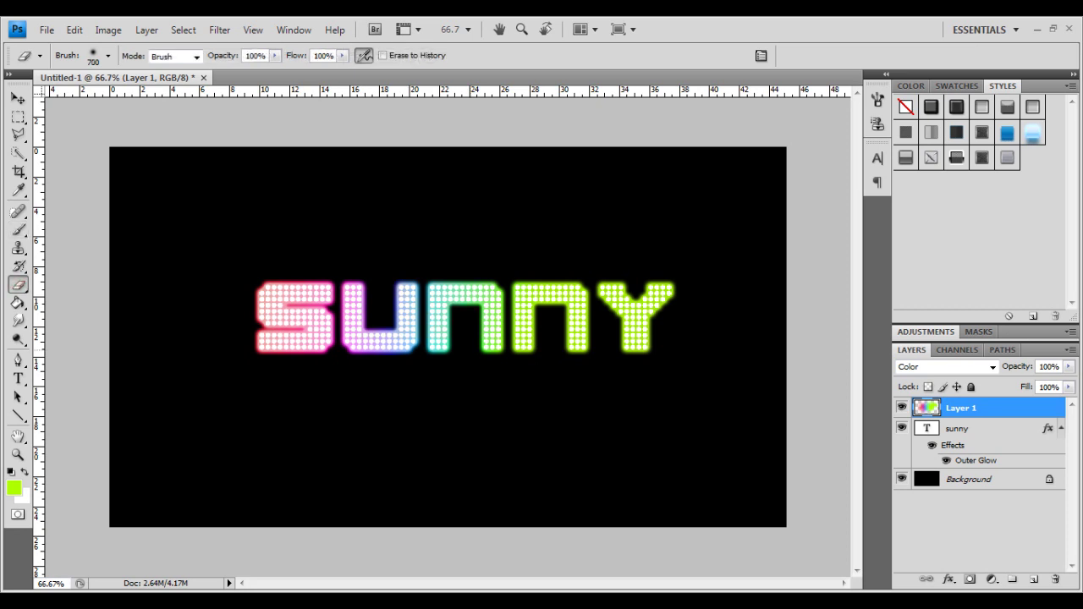
pyautogui.click(469, 350)
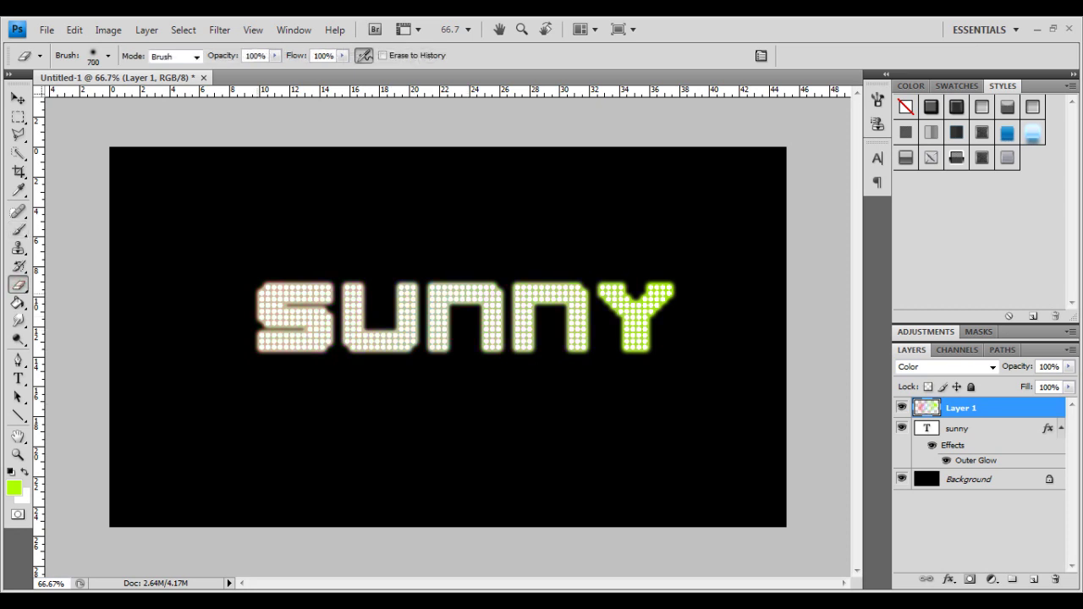
pyautogui.hotkey('ctrl', 'alt', 'z')
pyautogui.hotkey('ctrl', 'alt', 'z')
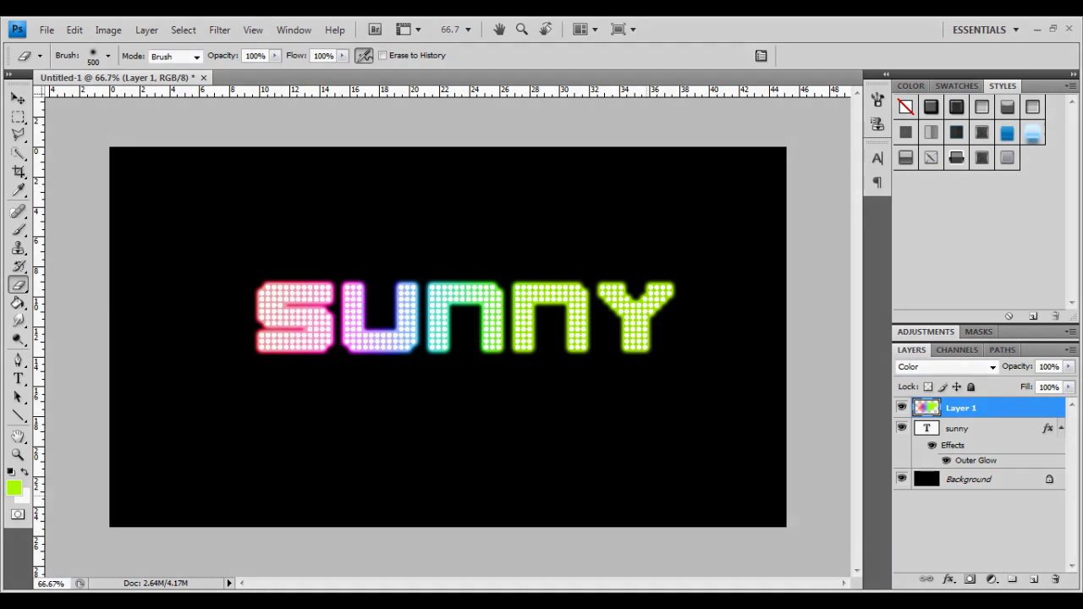
pyautogui.press('[')
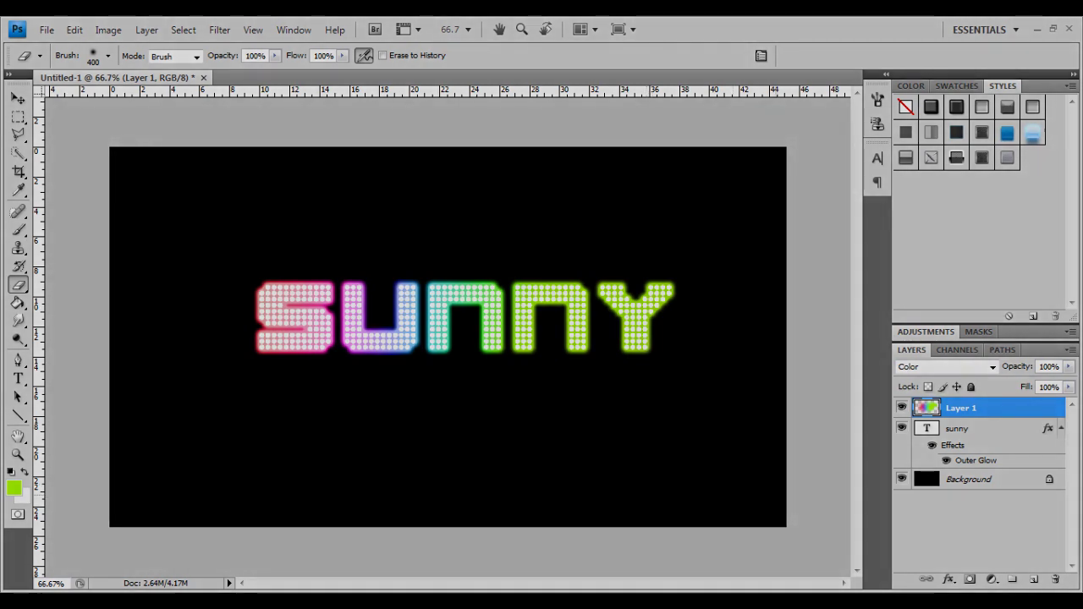